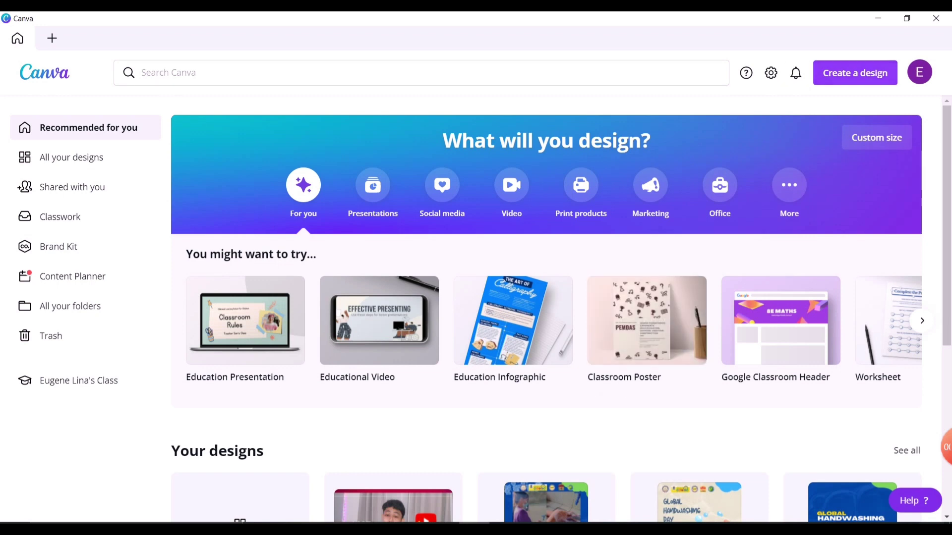
Create a new blank design in the Poster format, 42 × 59.4 cm.
left_click(854, 73)
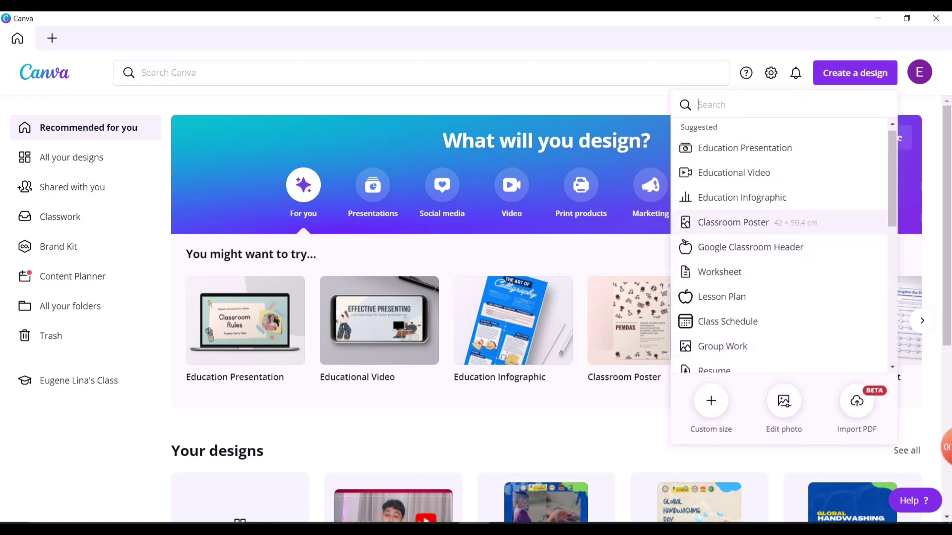
scroll(781, 243, "down", 4)
scroll(780, 243, "up", 4)
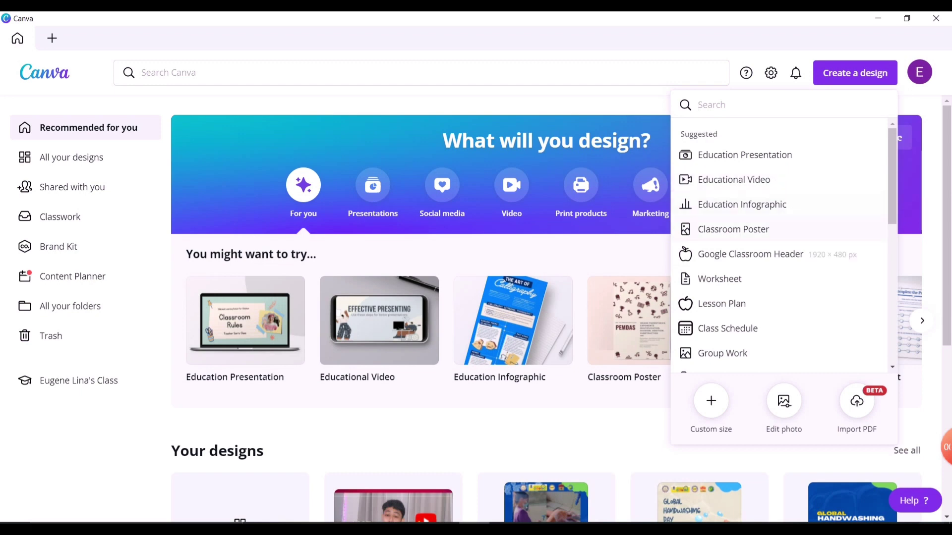
scroll(780, 243, "down", 10)
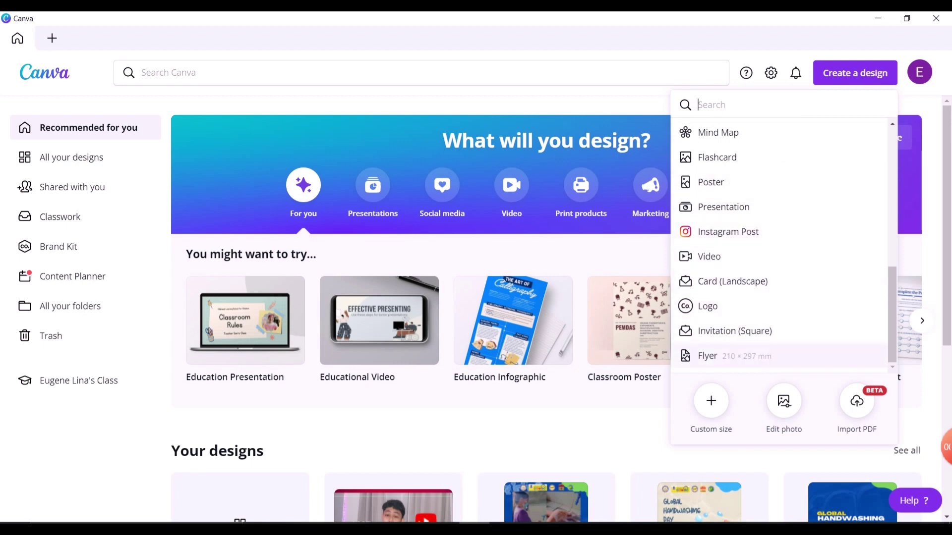
scroll(778, 247, "up", 10)
scroll(778, 248, "down", 5)
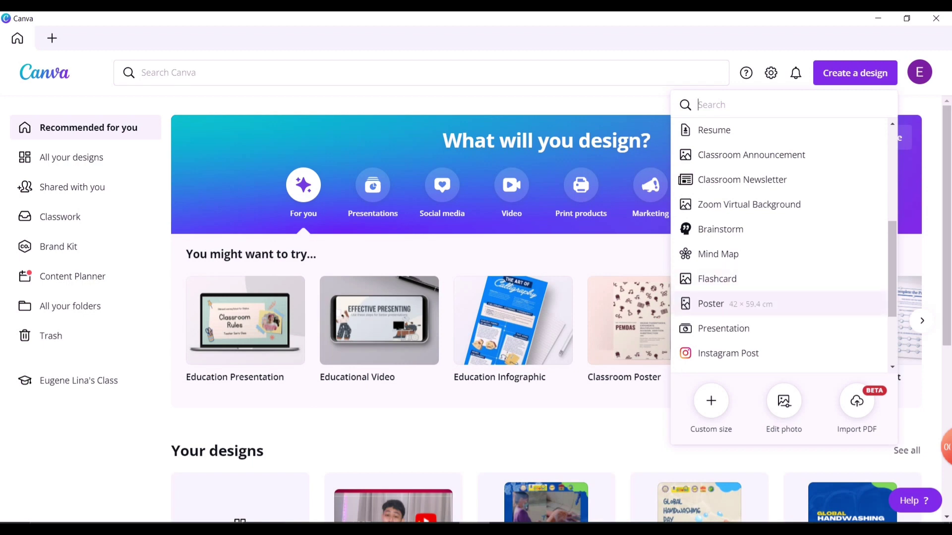
left_click(710, 303)
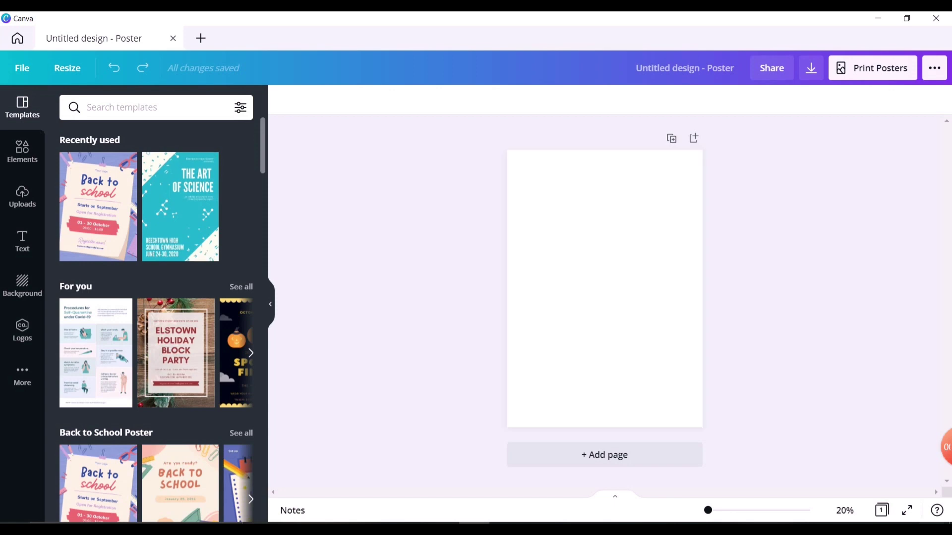
scroll(156, 308, "down", 10)
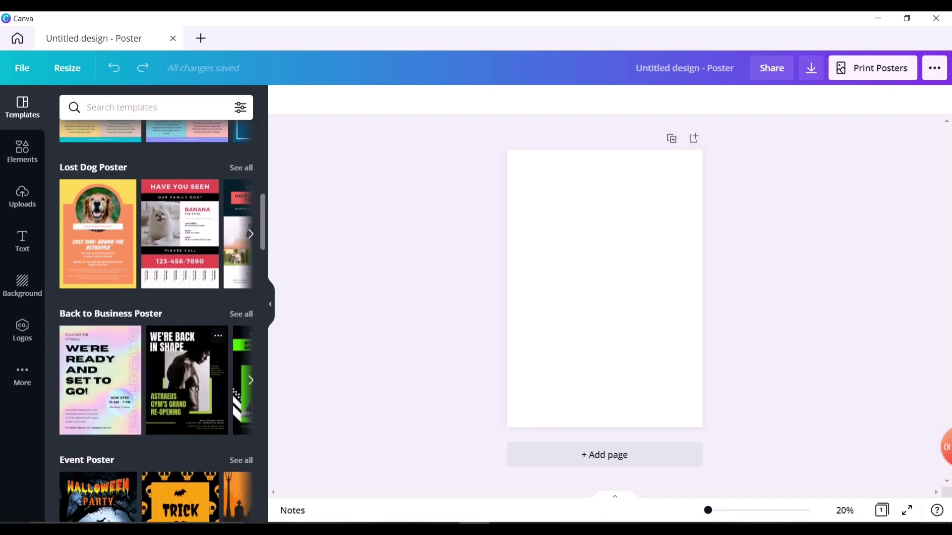
scroll(156, 308, "down", 10)
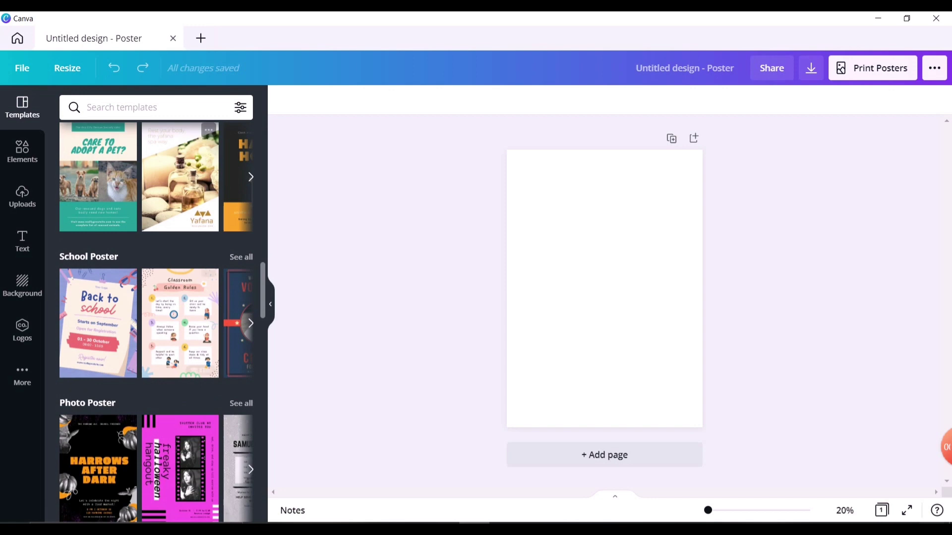
scroll(156, 307, "down", 5)
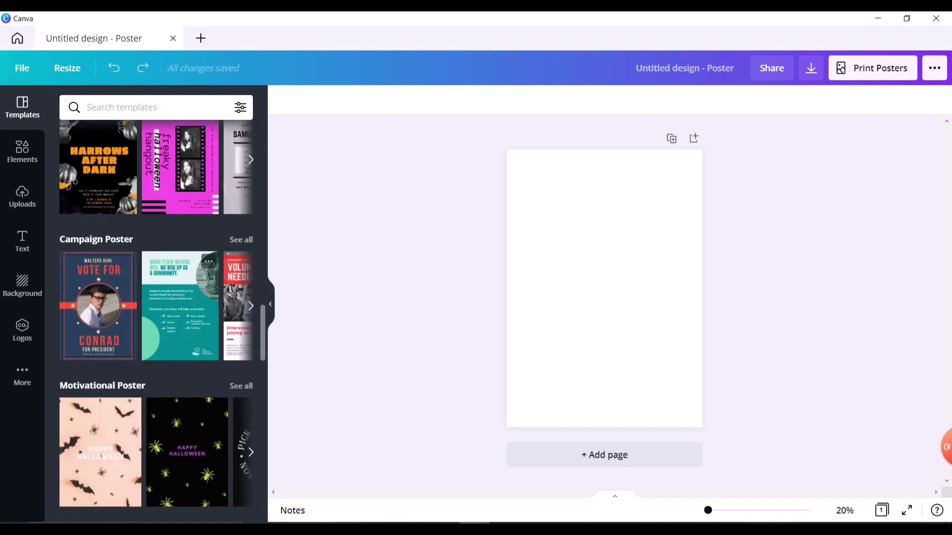
scroll(156, 307, "up", 5)
scroll(156, 308, "up", 10)
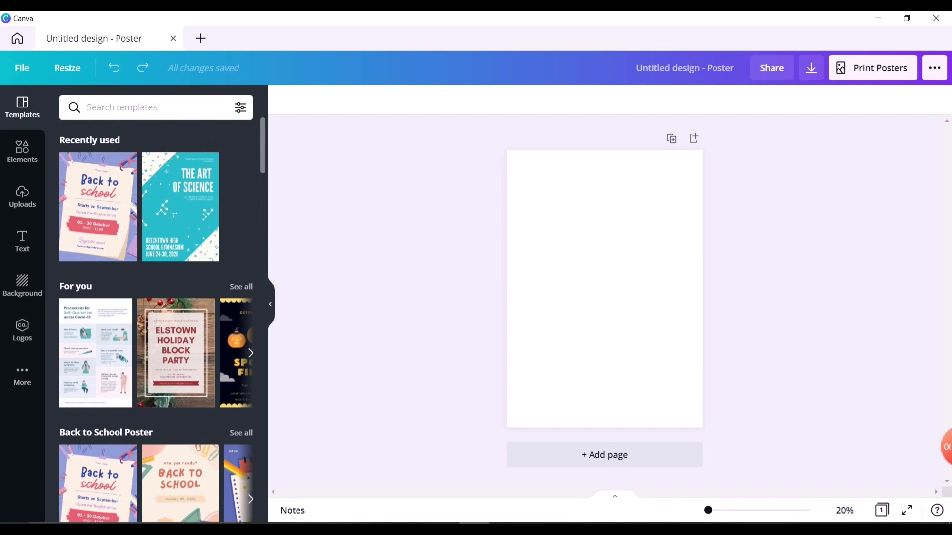
Search the backgrounds for "Ocean" and apply the pale seascape with dark rocks to the blank poster page.
left_click(604, 288)
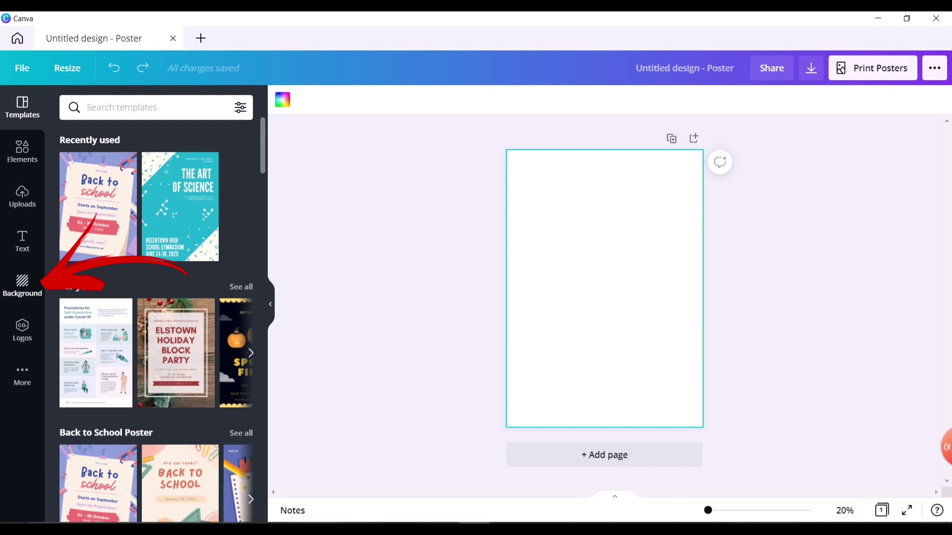
left_click(22, 285)
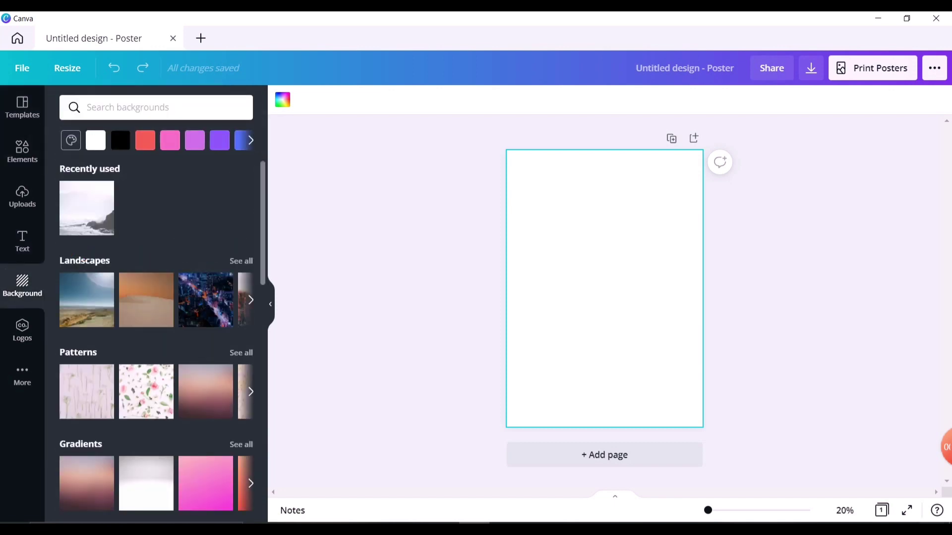
scroll(159, 319, "down", 6)
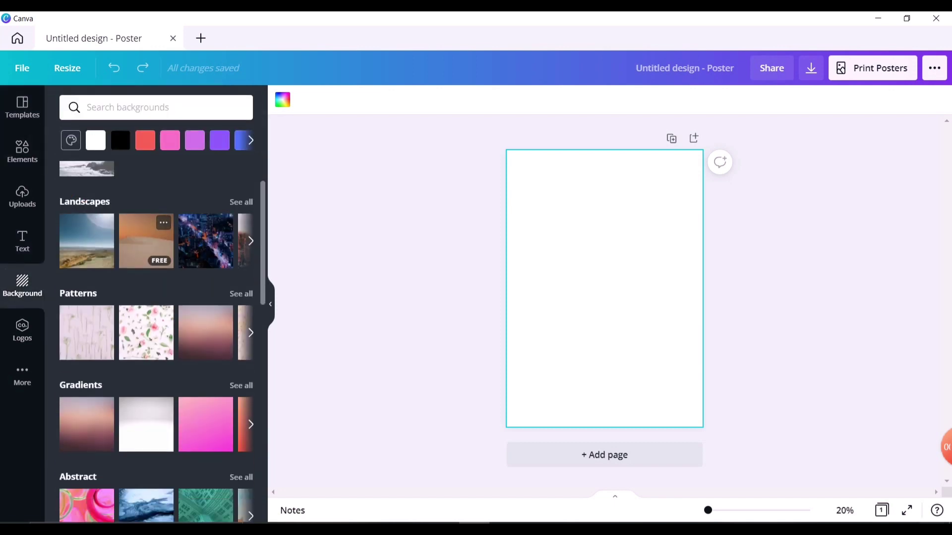
scroll(86, 208, "up", 6)
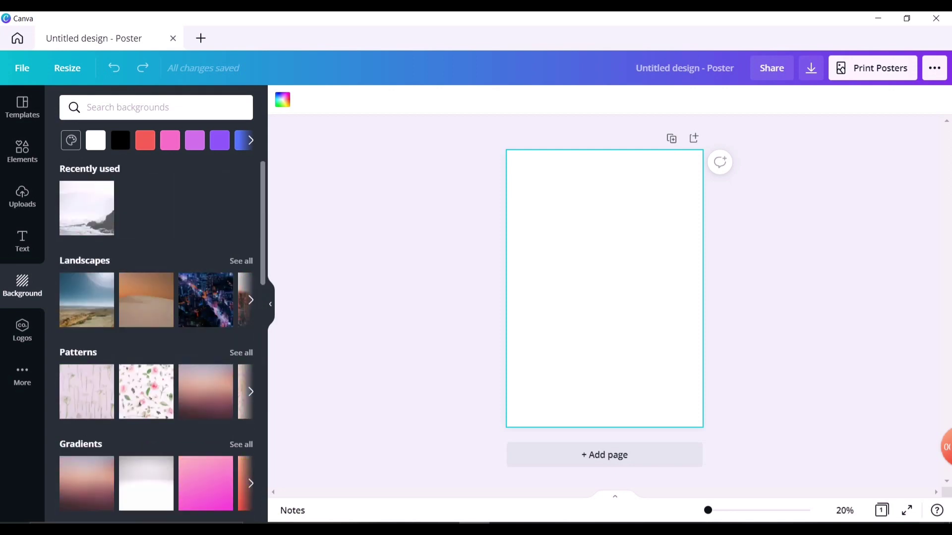
left_click(156, 107)
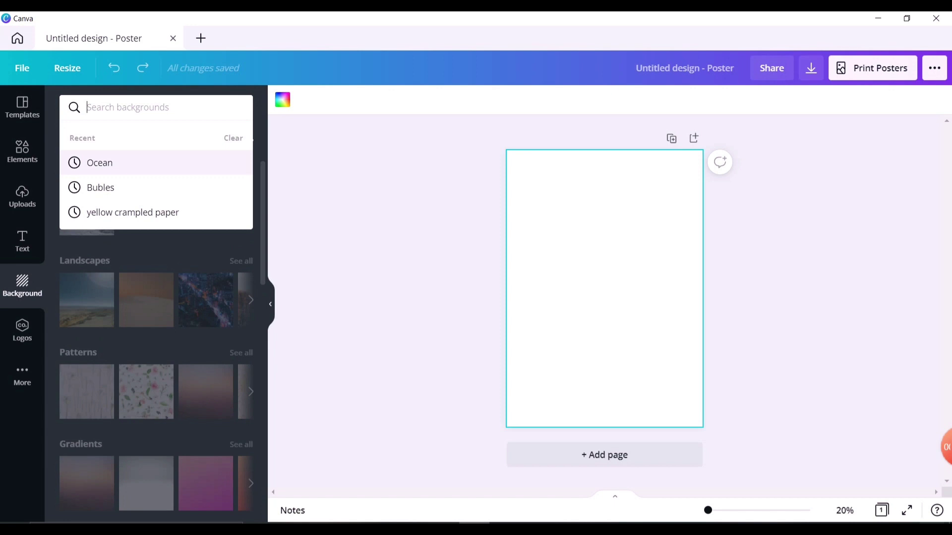
left_click(99, 163)
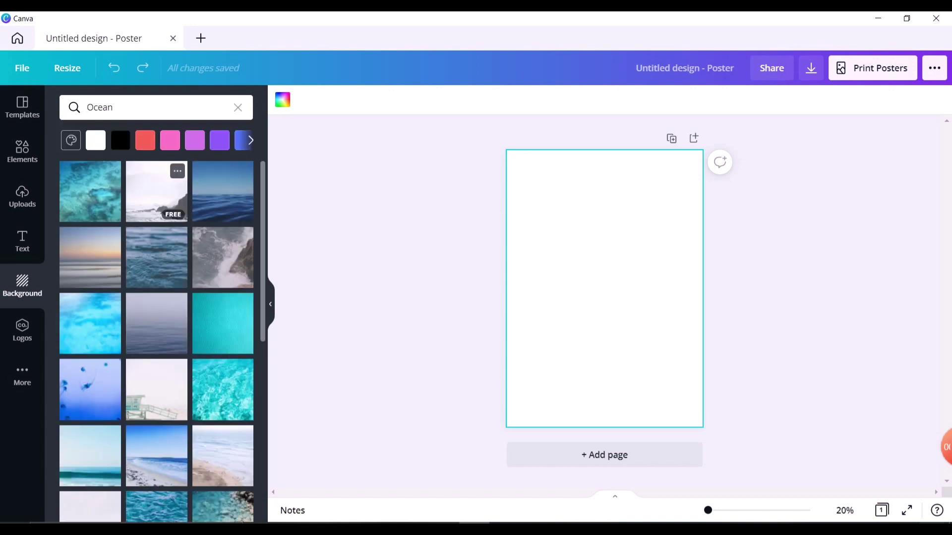
left_click(157, 192)
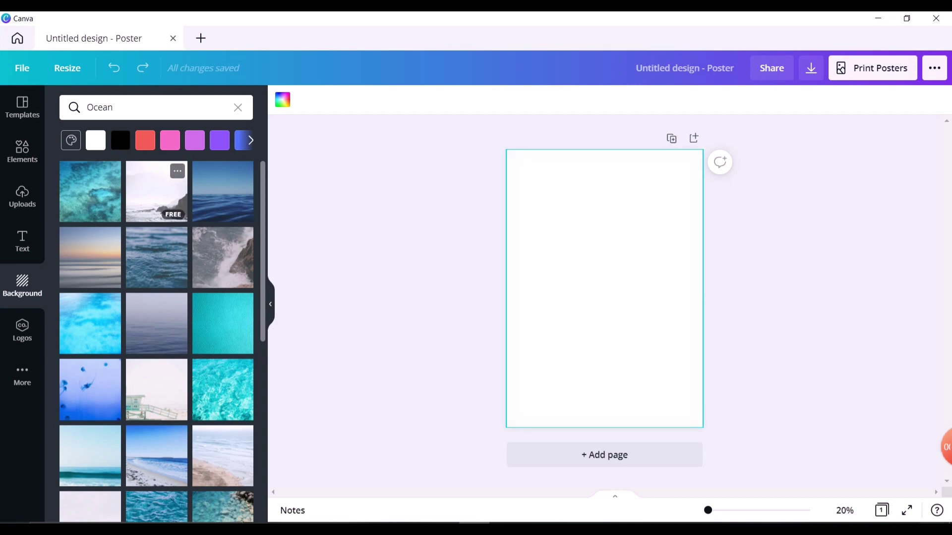
key("Escape")
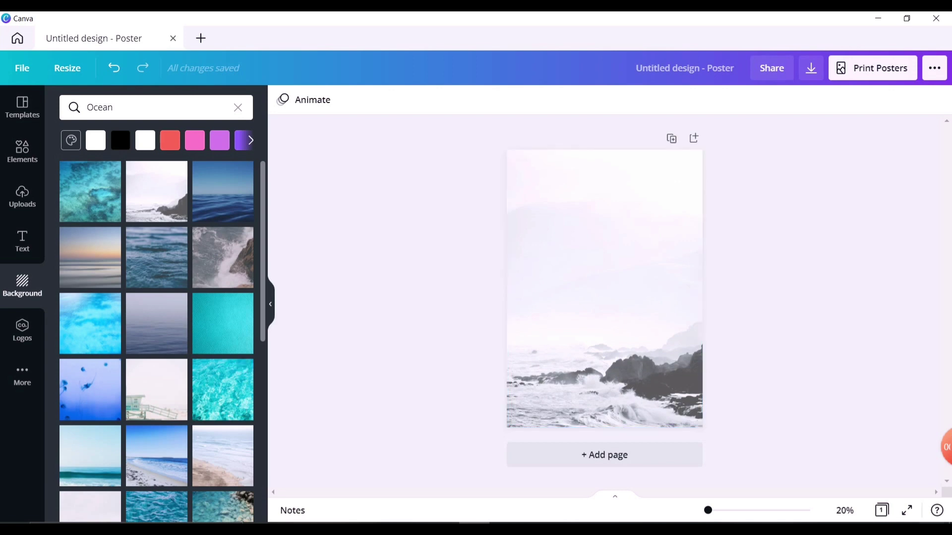
left_click(270, 304)
left_click(493, 289)
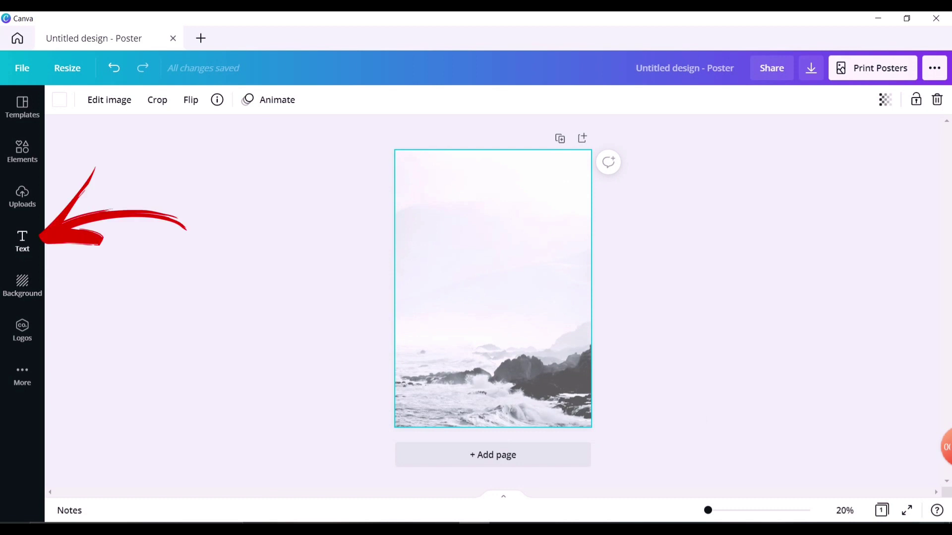
Add the yellow glowing "Sparkle" font combination to the poster.
left_click(23, 241)
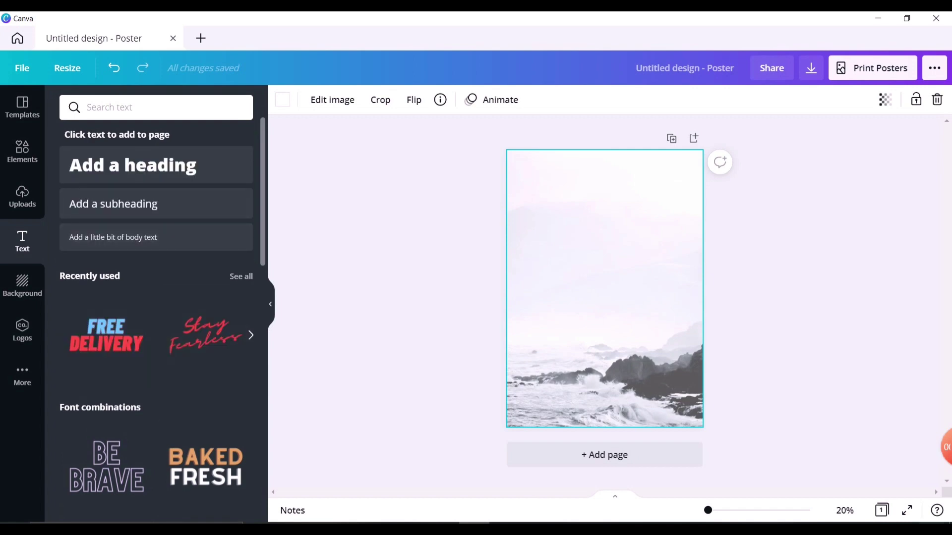
scroll(129, 377, "down", 4)
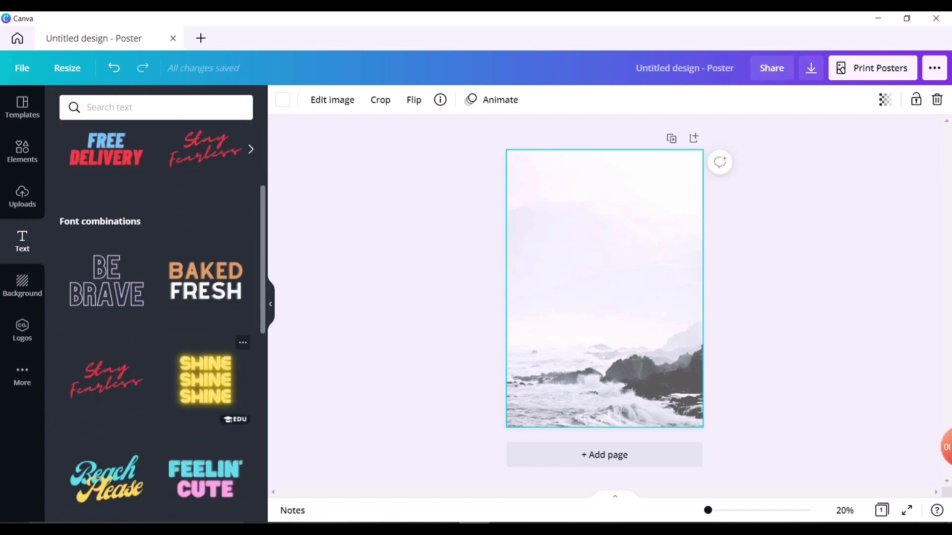
scroll(205, 357, "down", 5)
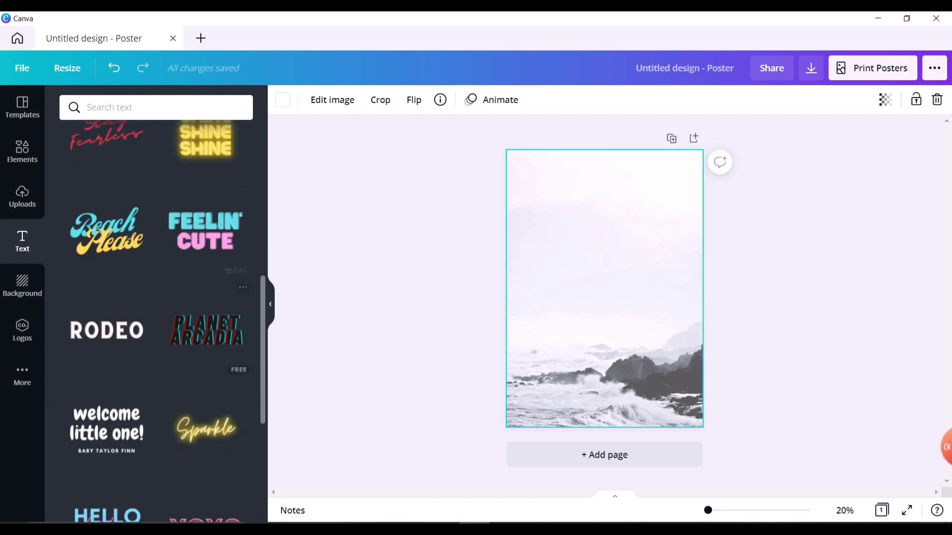
scroll(206, 377, "down", 4)
scroll(156, 317, "up", 5)
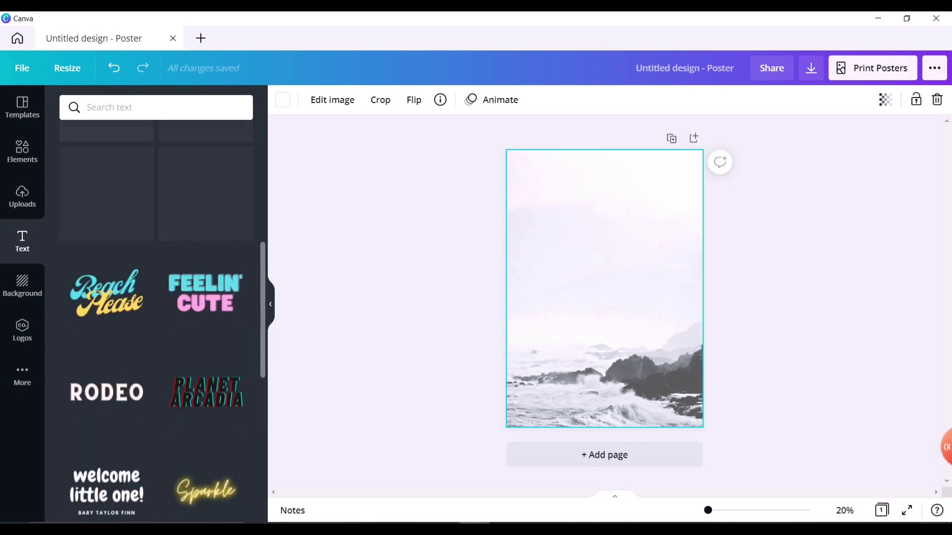
scroll(157, 307, "up", 8)
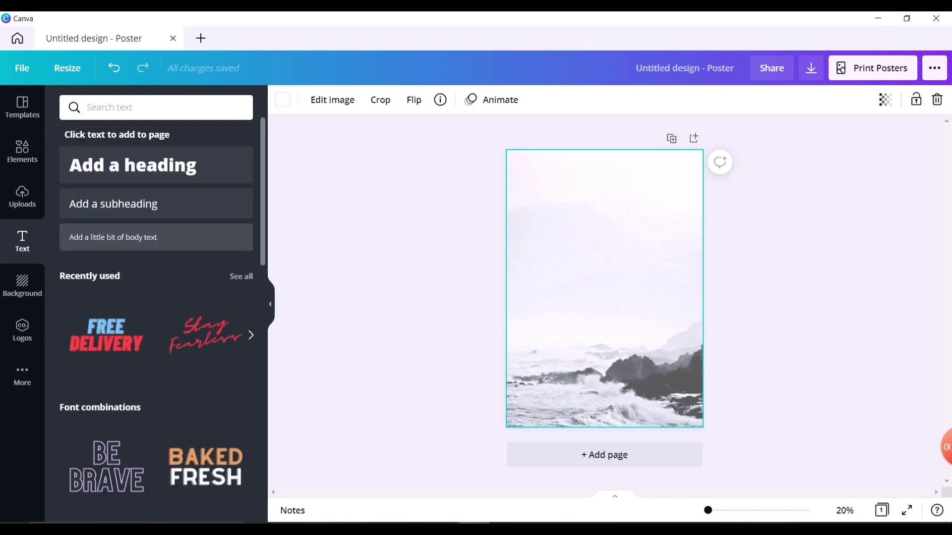
scroll(106, 293, "down", 7)
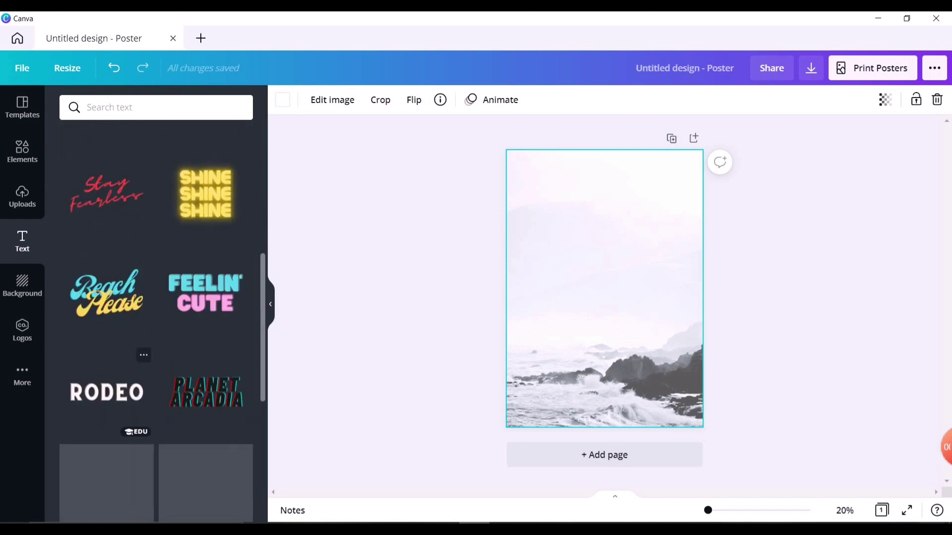
scroll(106, 347, "down", 1)
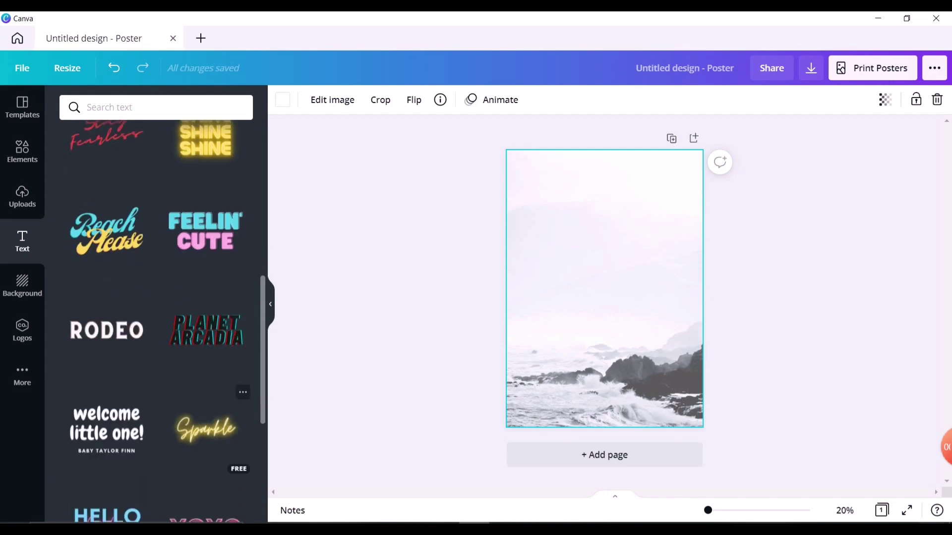
left_click(205, 428)
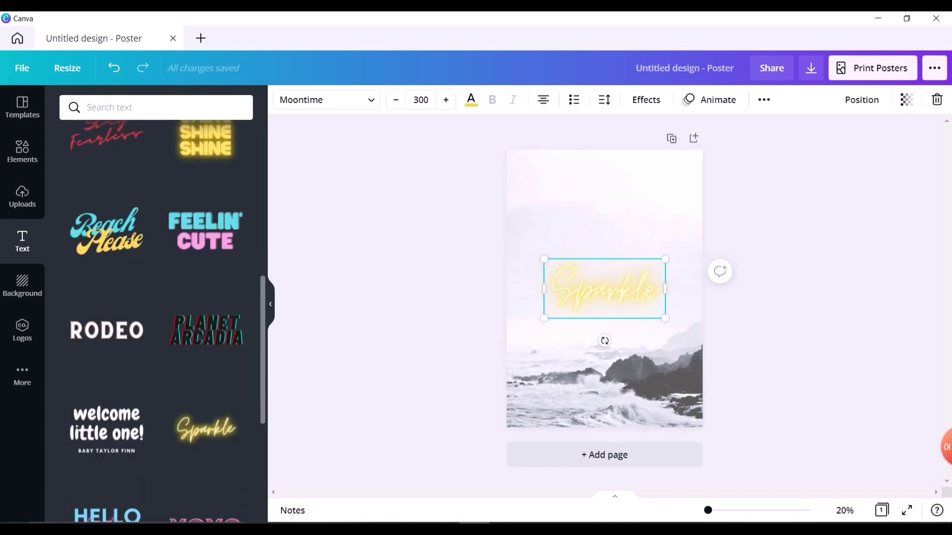
Replace the wording of the "Sparkle" text with "Ocean".
double_click(605, 289)
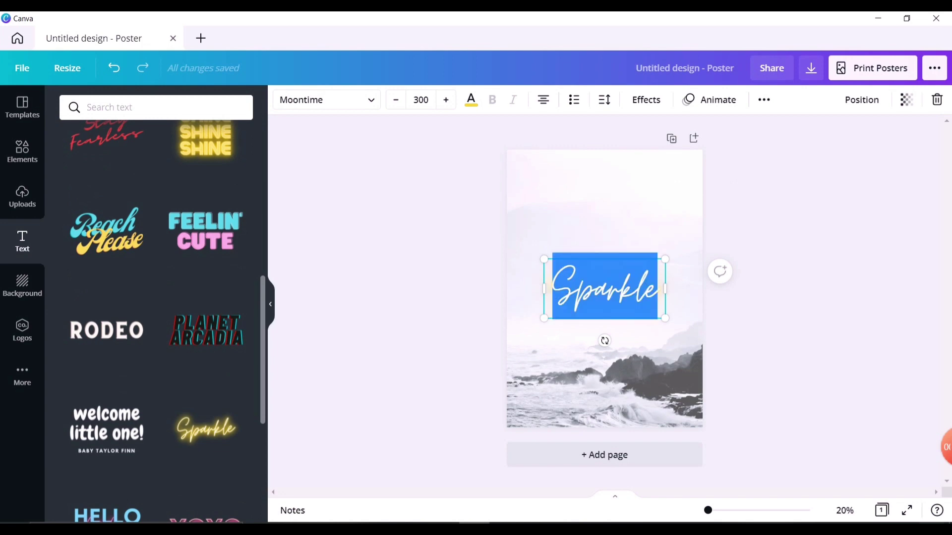
type("O")
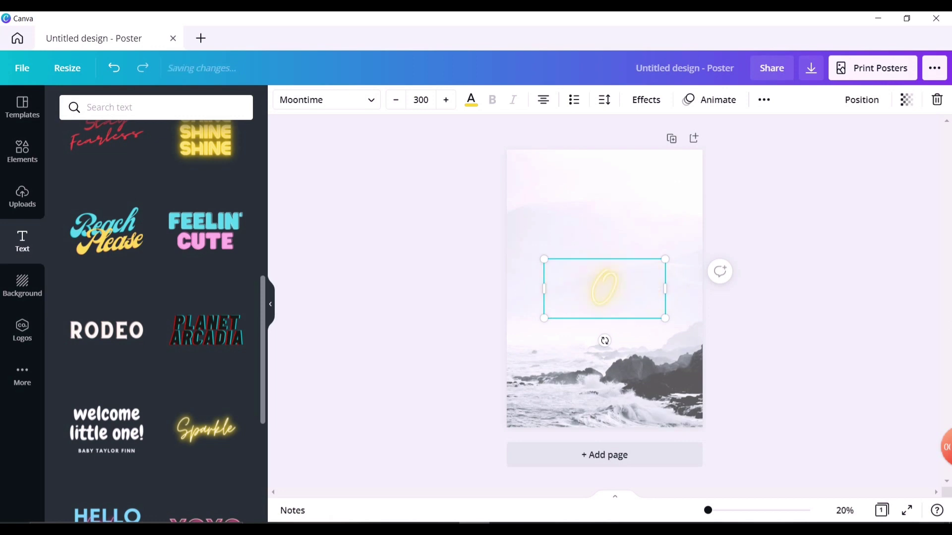
type("cean")
key("Escape")
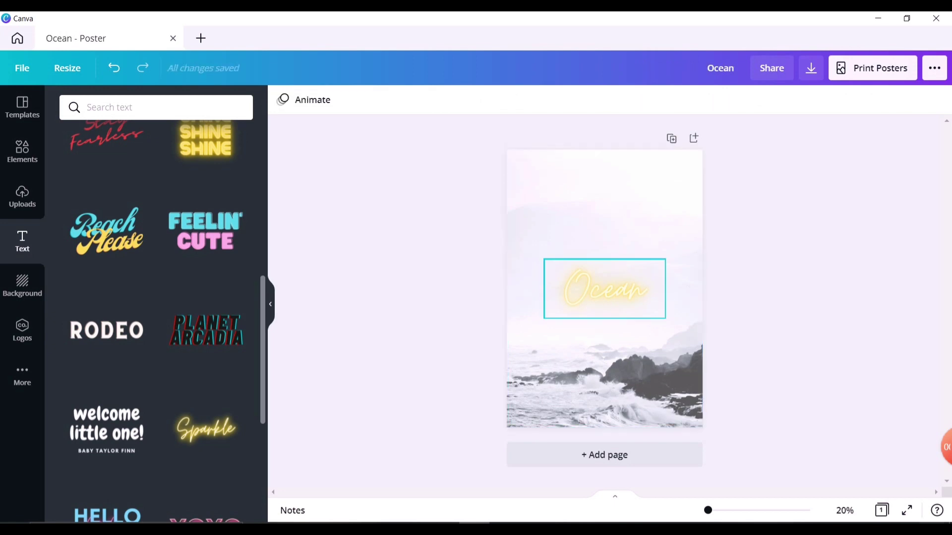
Recolour the whole "Ocean" text with the pure blue found by searching the colours for "blue".
left_click(605, 289)
key("ctrl+a")
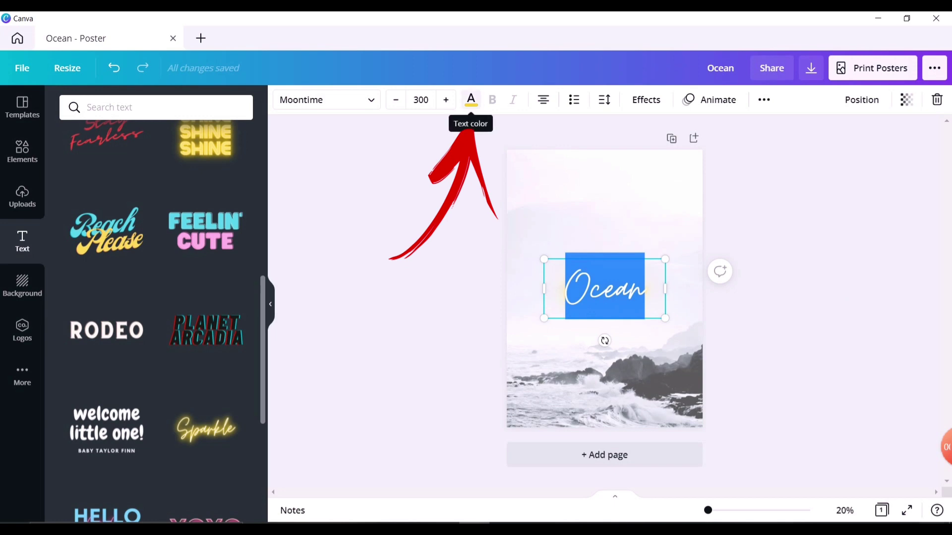
left_click(471, 100)
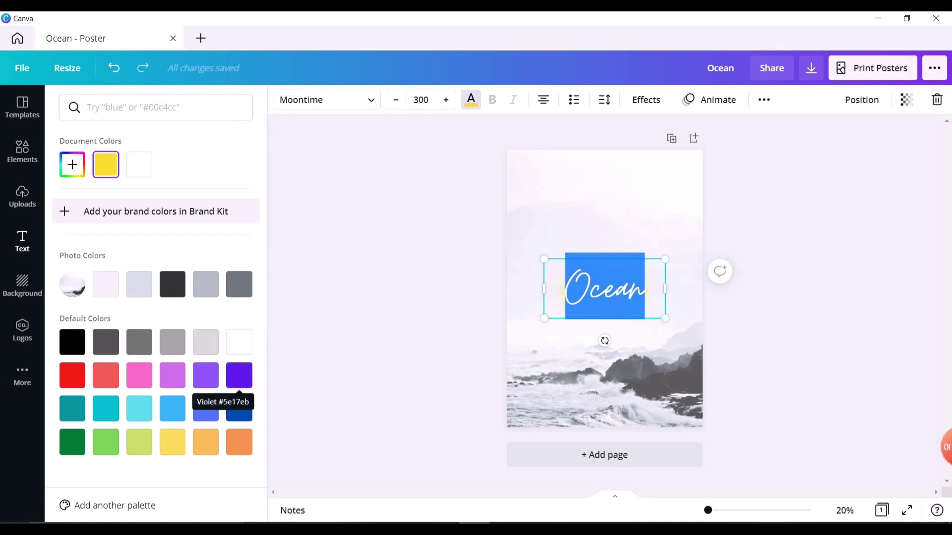
left_click(239, 408)
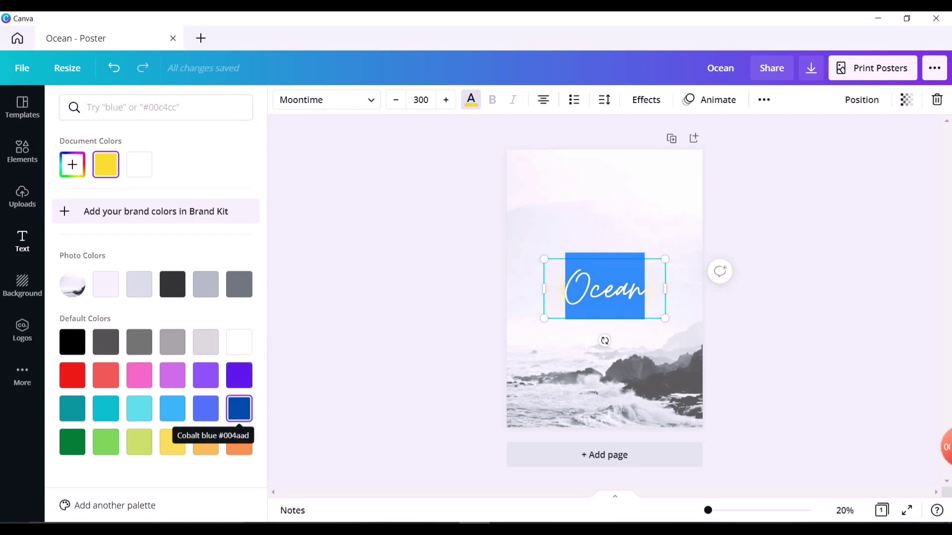
left_click(155, 107)
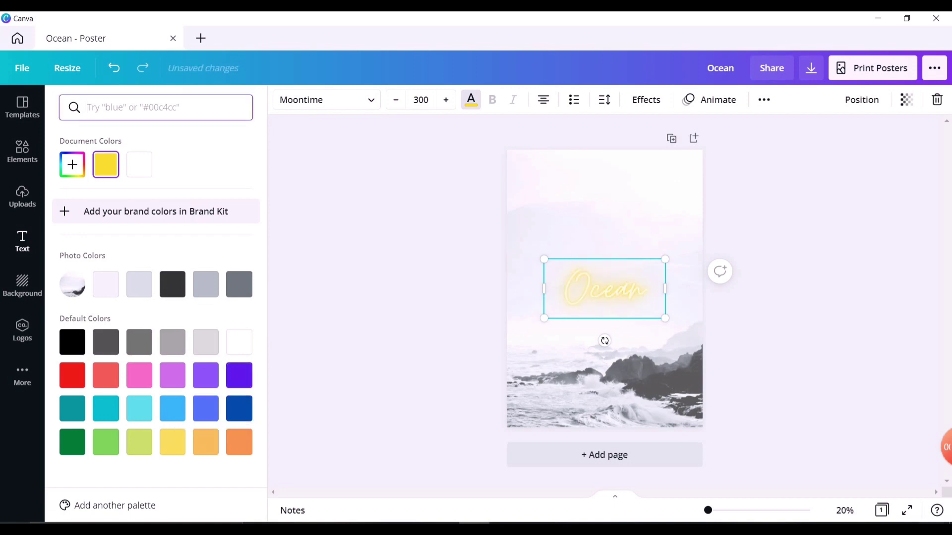
type("blue")
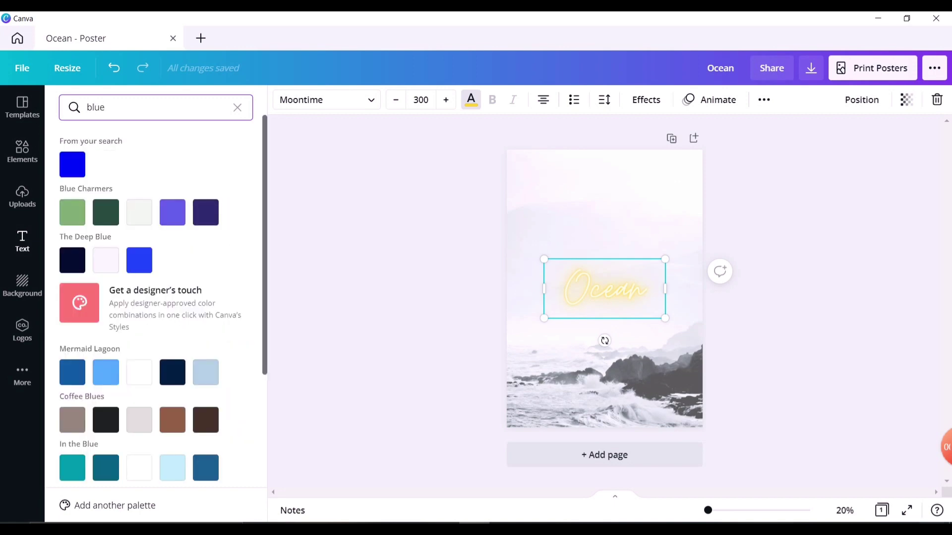
left_click(72, 165)
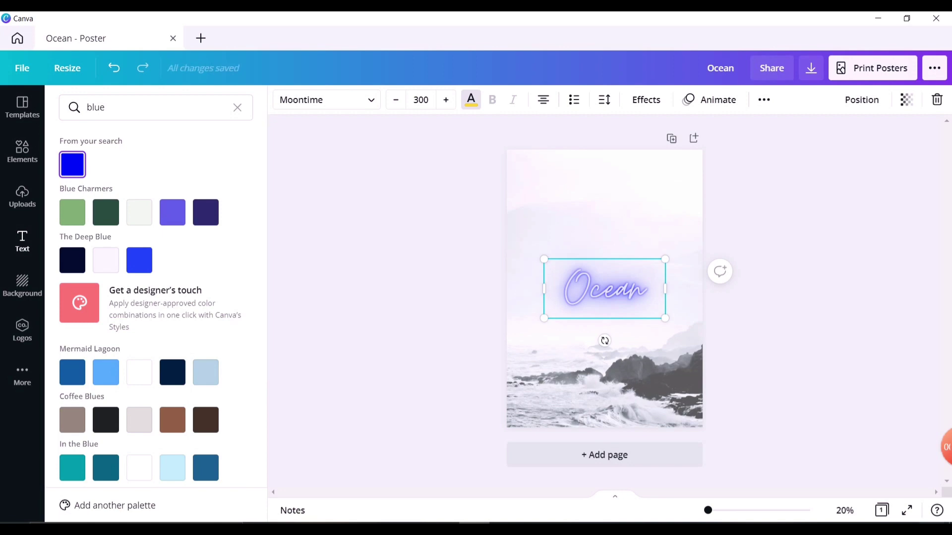
Move the "Ocean" text up from the middle of the poster into the pale sky near the page's upper edge.
left_click(22, 241)
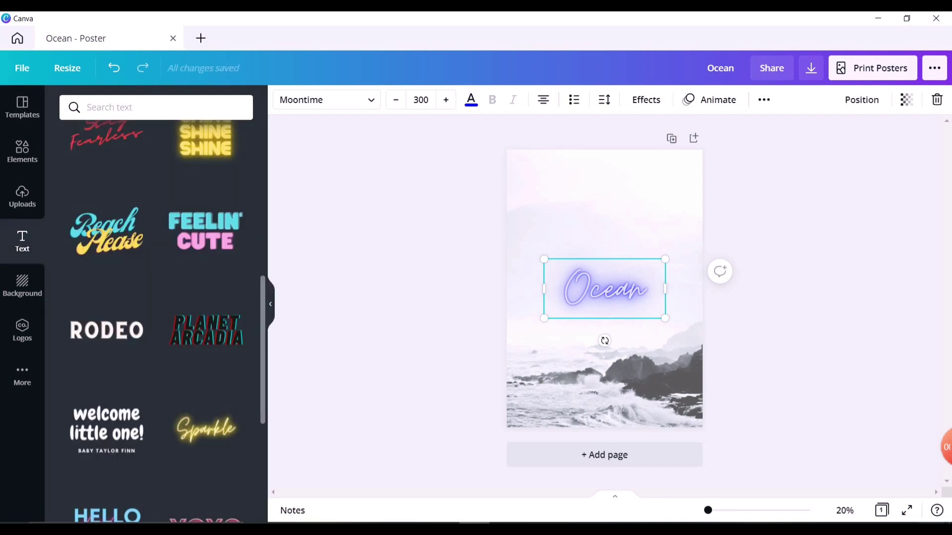
left_click_drag(645, 290, 565, 290)
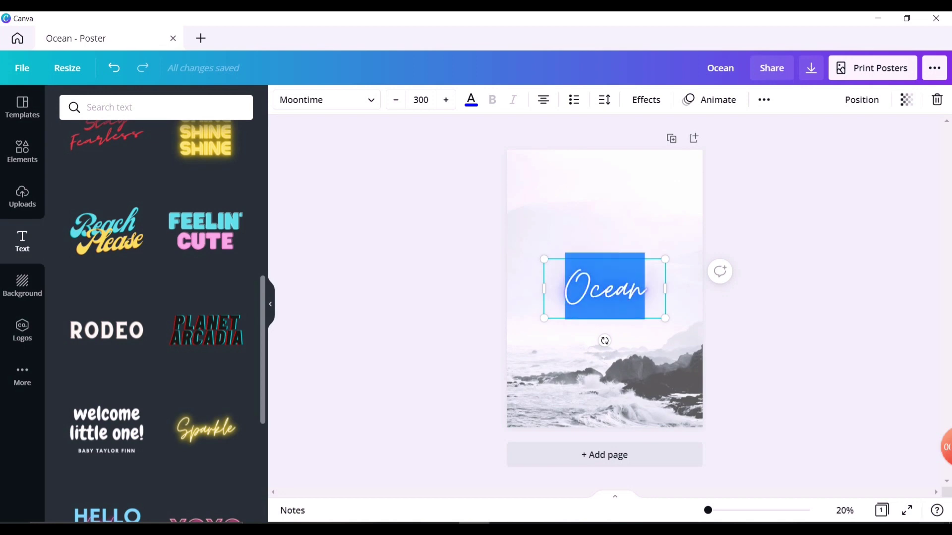
key("Escape")
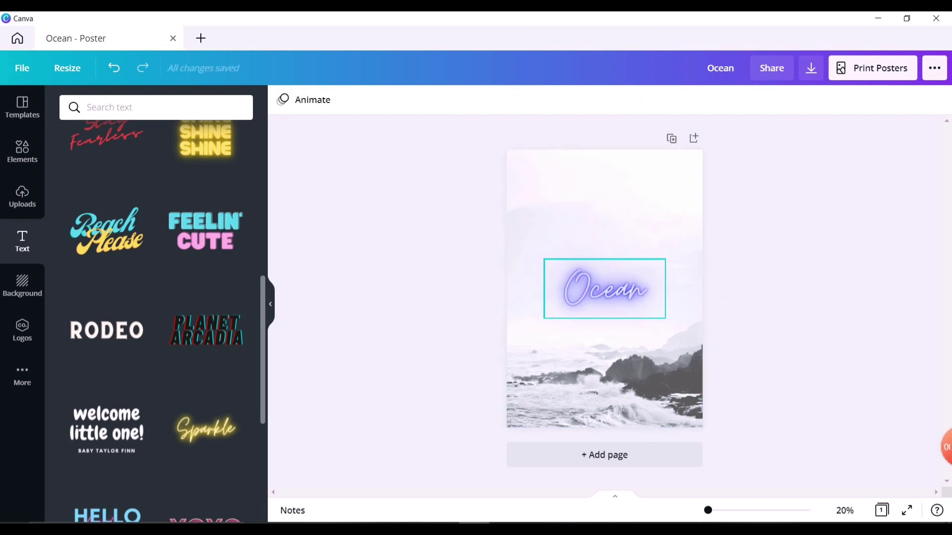
left_click(604, 289)
left_click_drag(604, 289, 600, 207)
Change the font of the "Ocean" title to Quiapo from the recently used fonts.
key("Return")
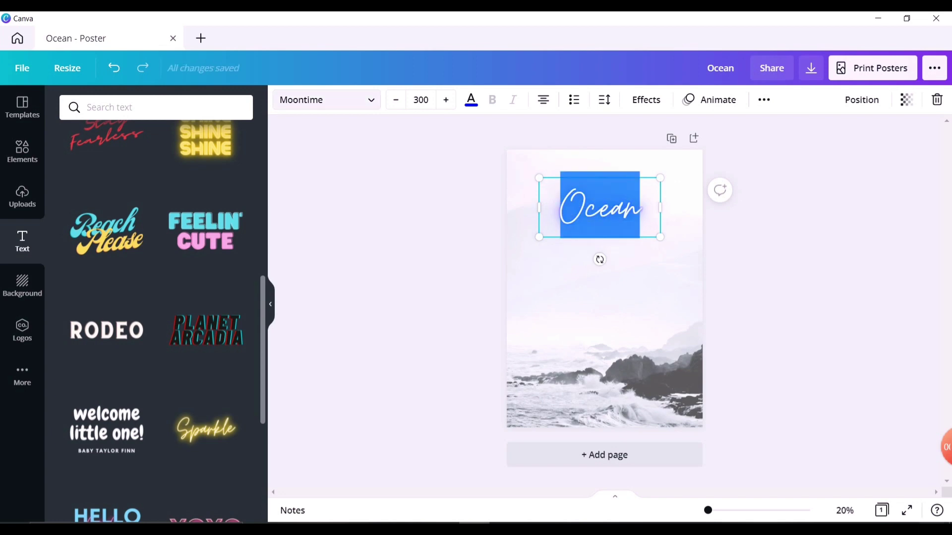
left_click(326, 99)
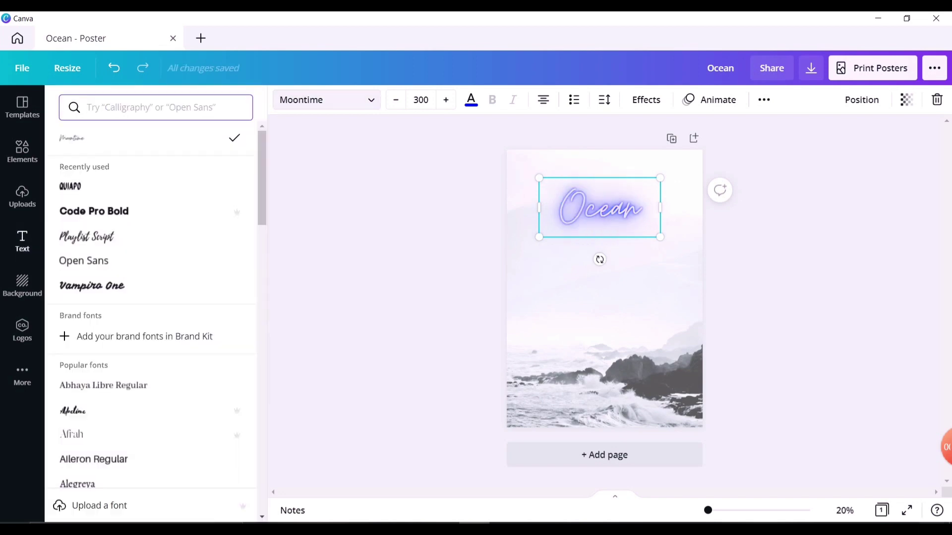
scroll(149, 402, "down", 5)
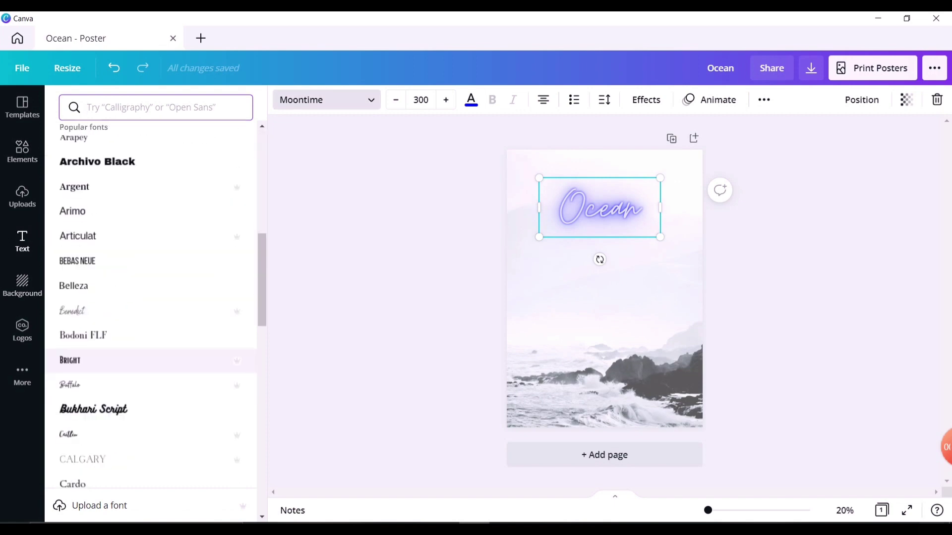
scroll(148, 411, "up", 5)
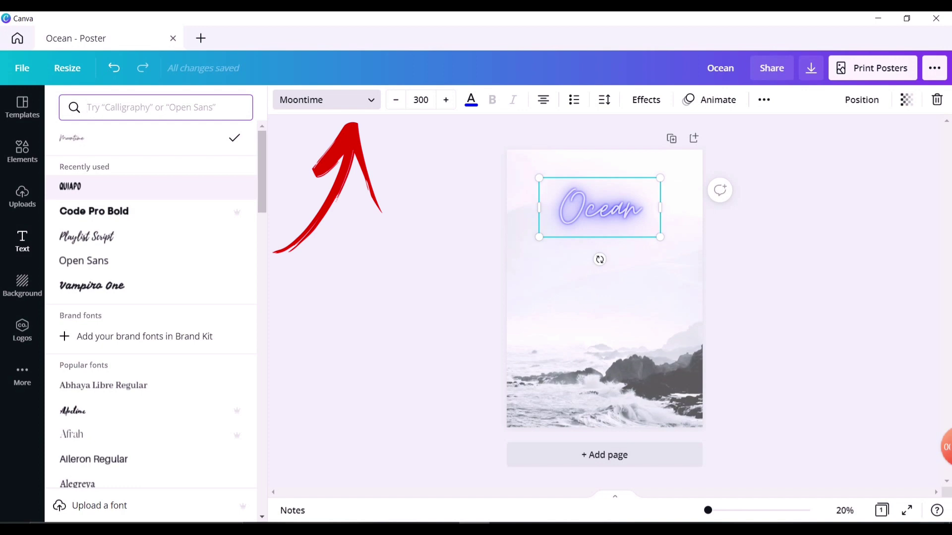
left_click(149, 186)
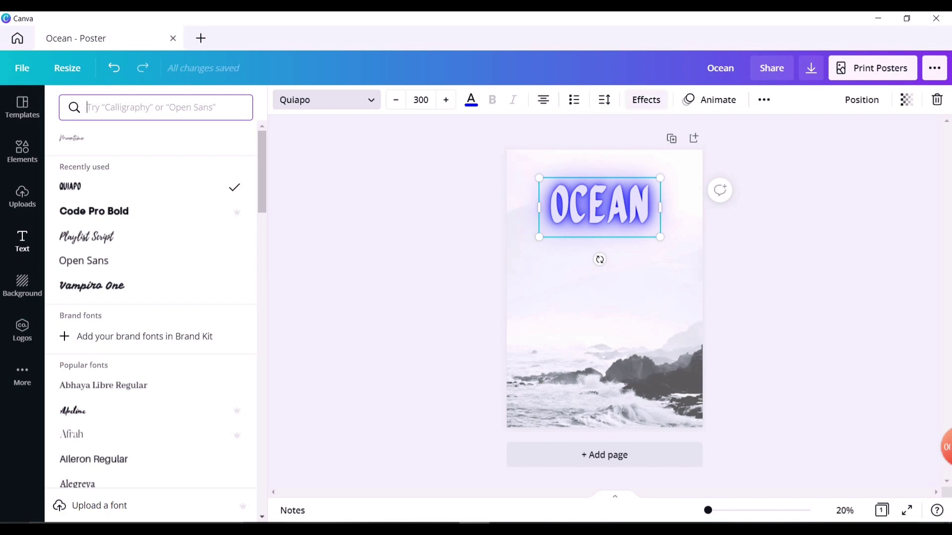
Replace the Neon effect on the "Ocean" title with the Shadow text effect.
left_click(646, 100)
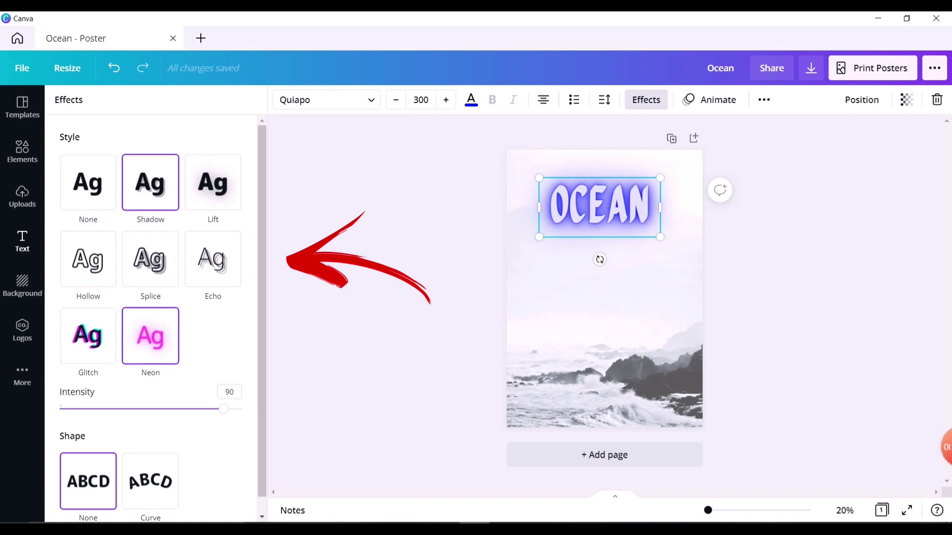
left_click(150, 182)
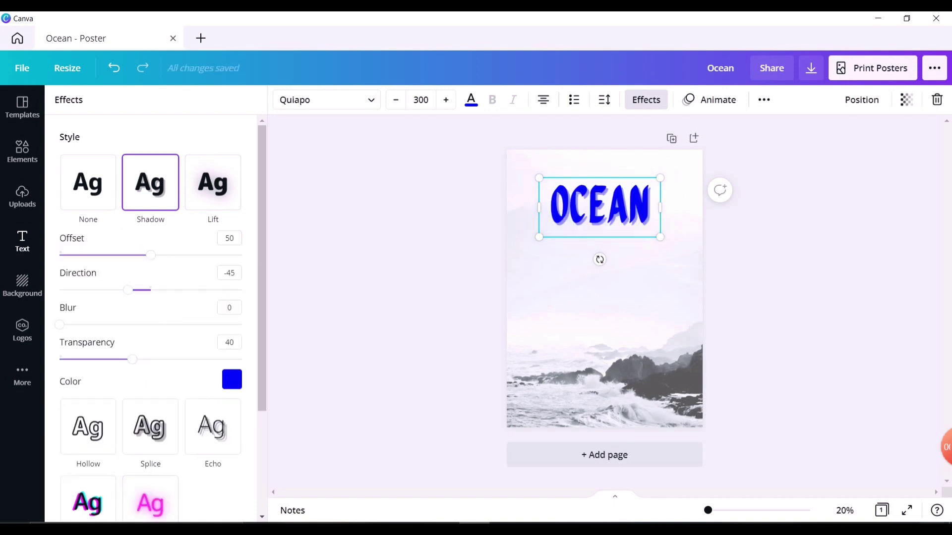
left_click(646, 100)
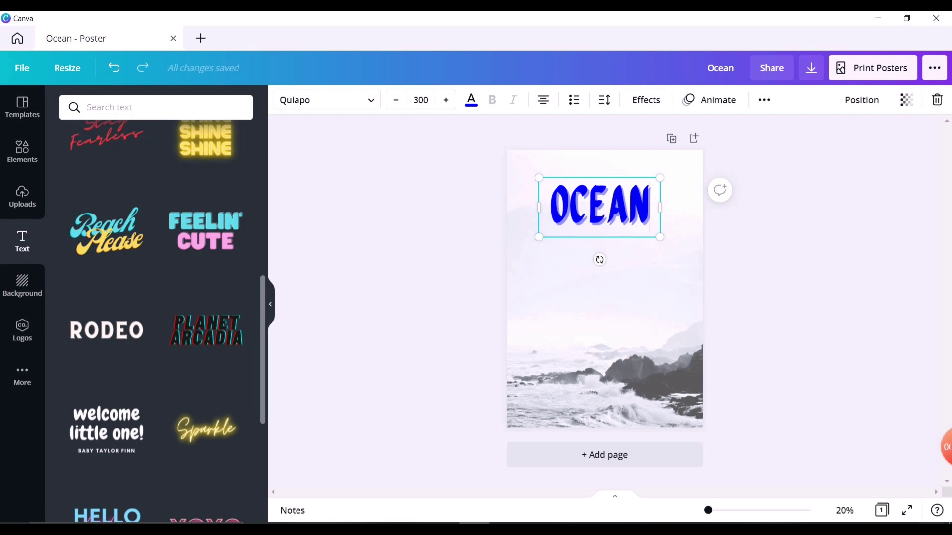
Select the whole "Ocean" title wording and reduce its font size in single steps to 294.
key("ctrl+a")
key("ctrl+c")
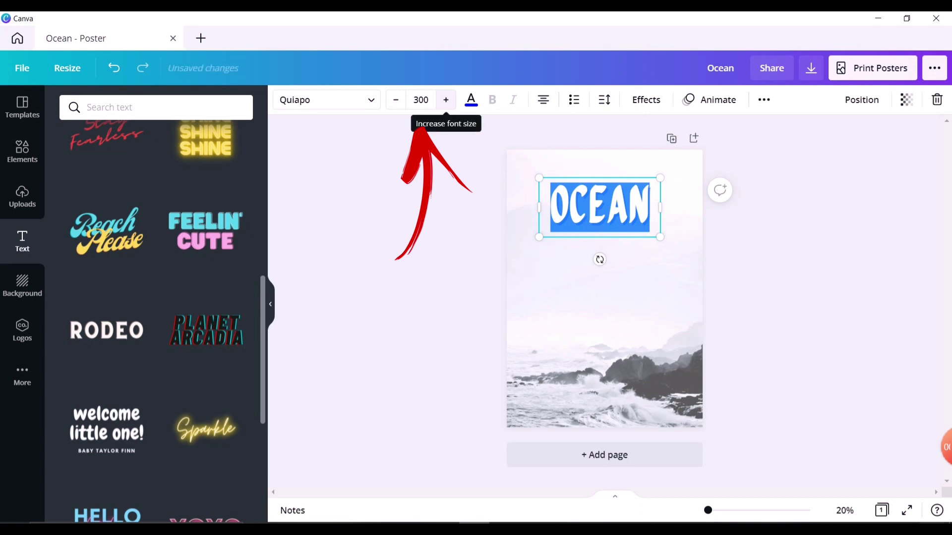
left_click(395, 99)
left_click(396, 100)
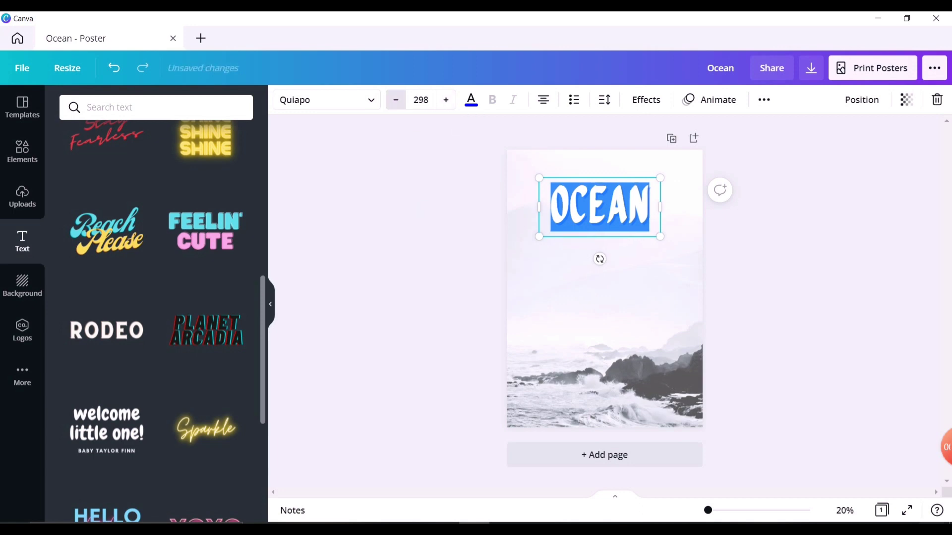
left_click(396, 99)
left_click(396, 100)
left_click(396, 99)
left_click(396, 100)
Set the font size of the "Ocean" title to 100.
left_click(420, 99)
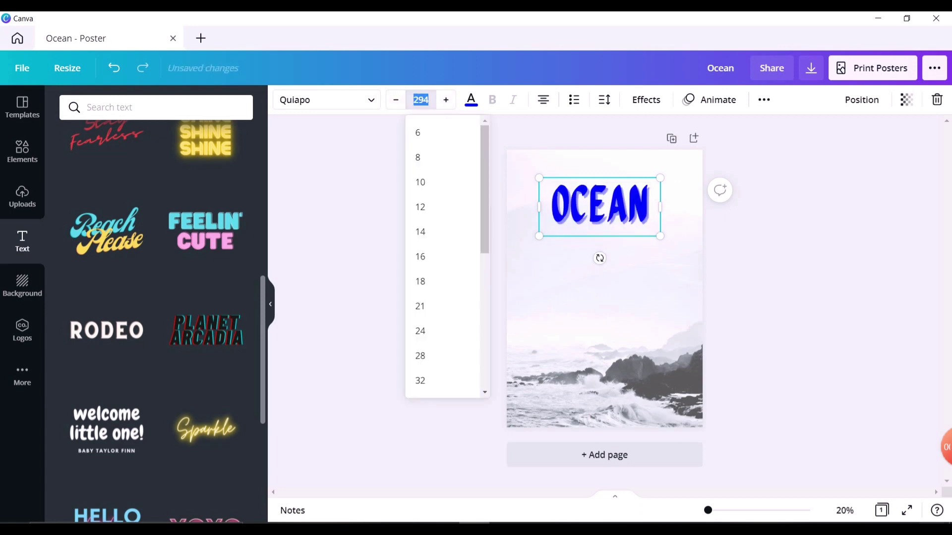
type("1")
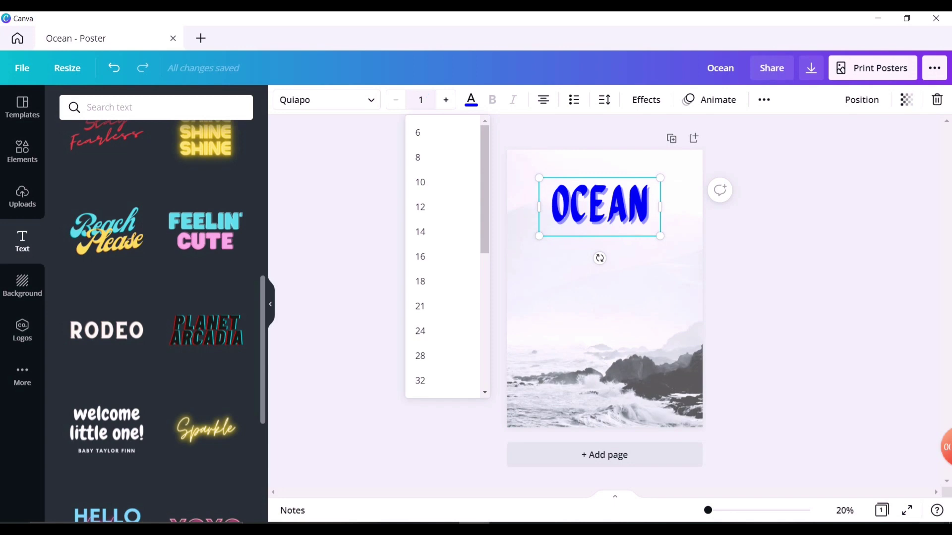
type("00")
key("Return")
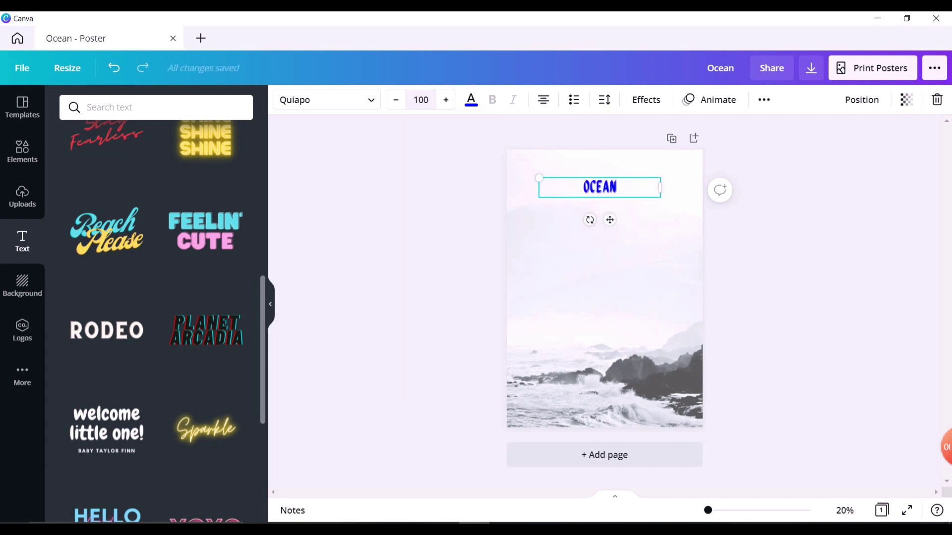
Increase the font size of the "Ocean" title in single steps to 124 and deselect the text.
left_click(446, 100)
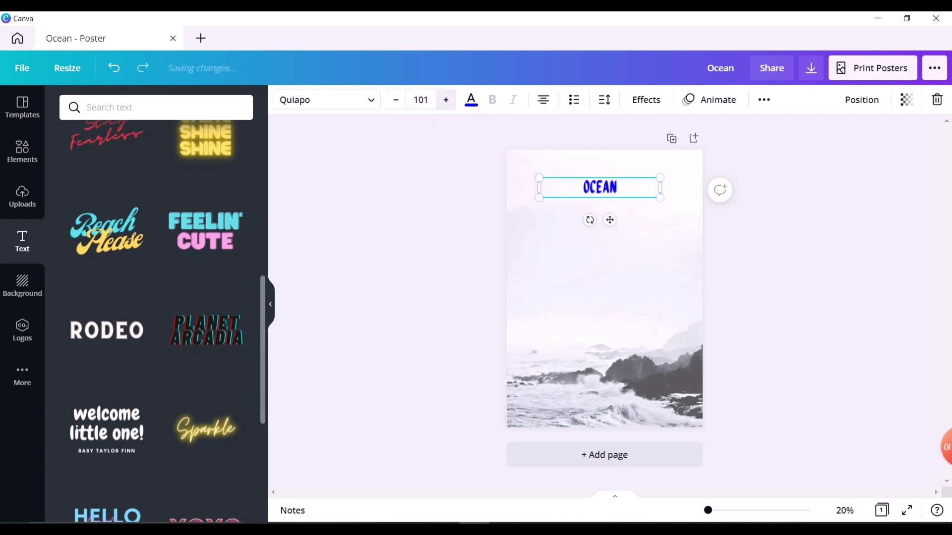
left_click(445, 99)
left_click(445, 100)
left_click(445, 100)
left_click(445, 100)
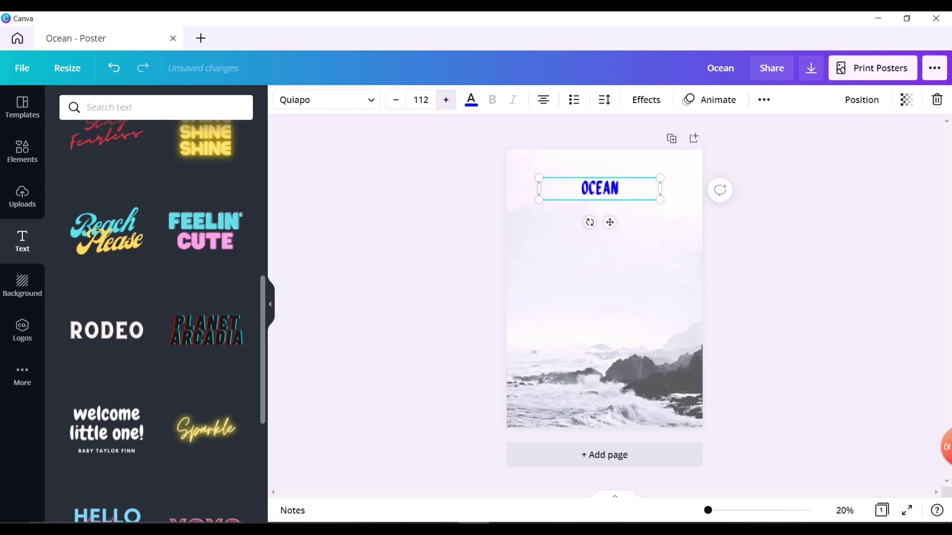
left_click(445, 99)
left_click(446, 99)
left_click(446, 99)
left_click(445, 100)
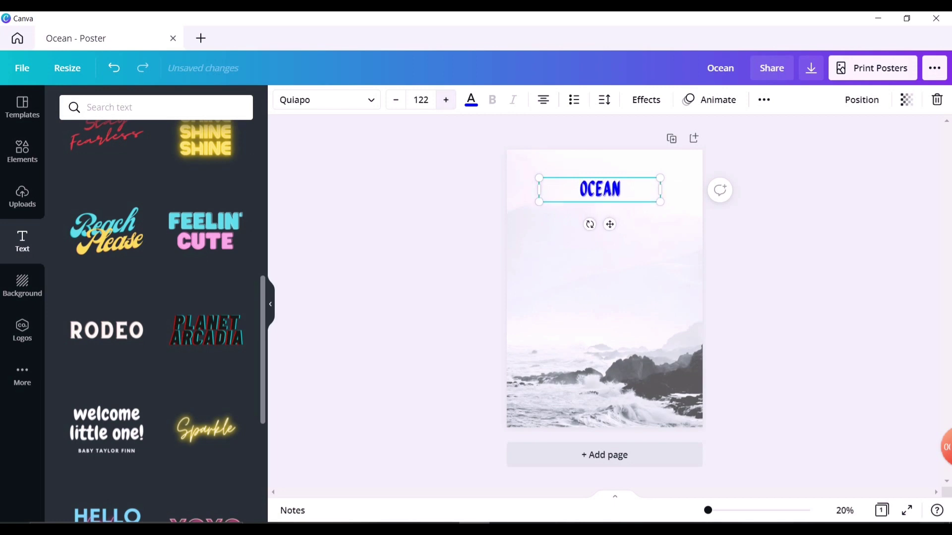
left_click(446, 100)
left_click(446, 100)
key("Escape")
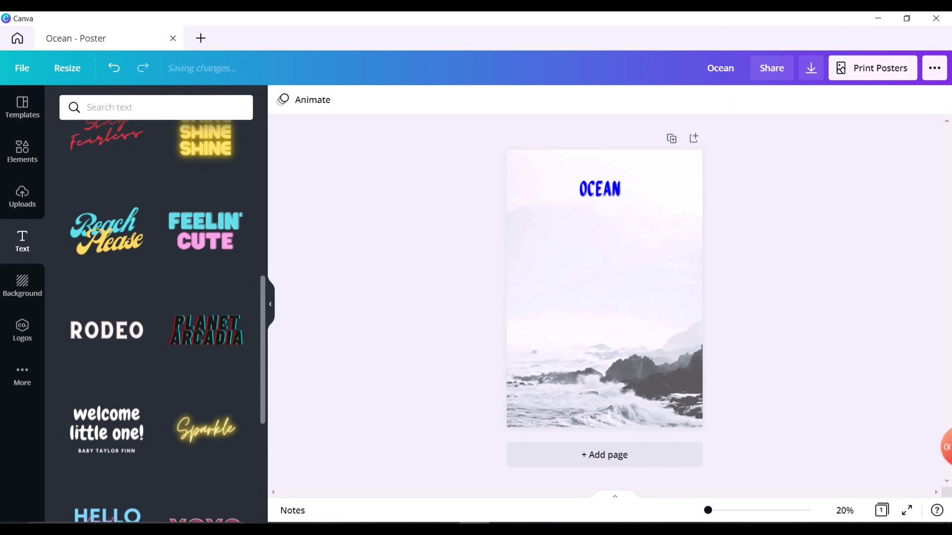
Try left and right alignment on the "Ocean" title, ending with centred alignment.
left_click(599, 189)
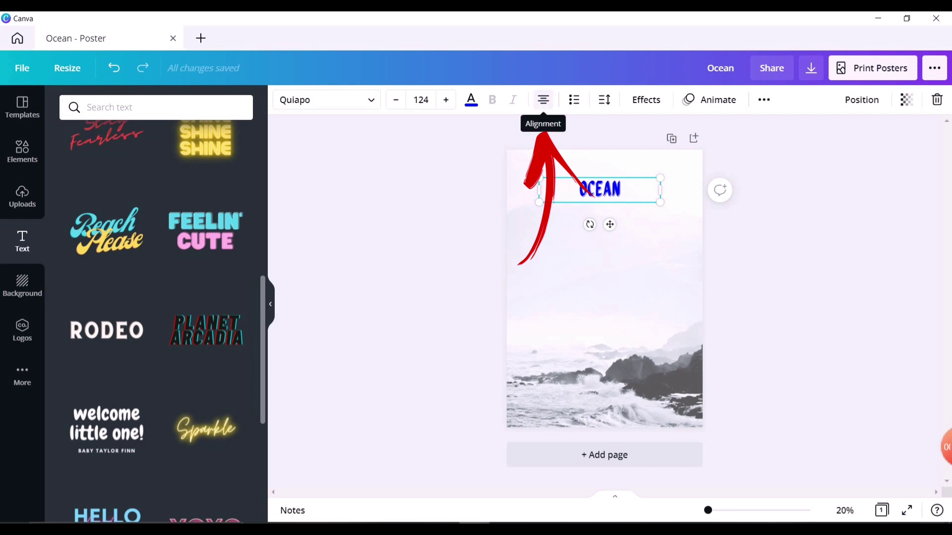
left_click(544, 99)
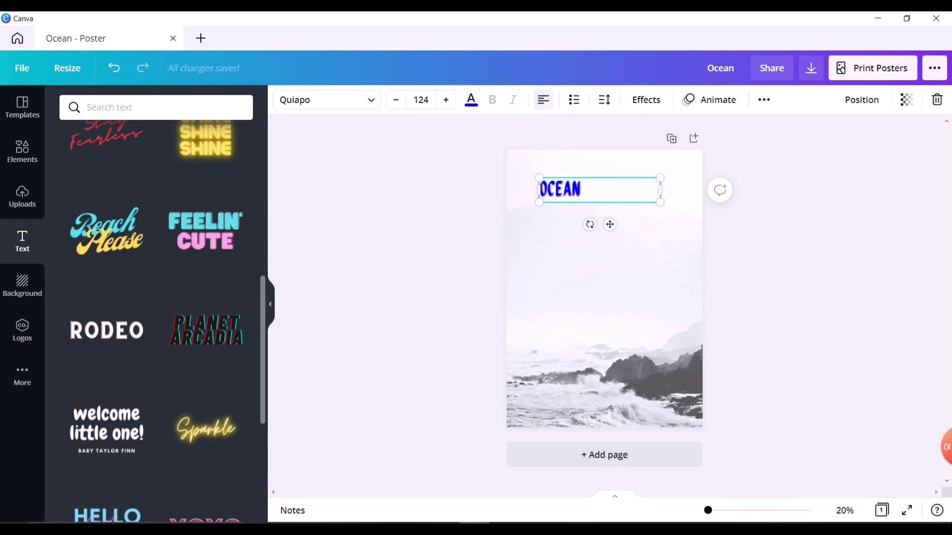
left_click(544, 99)
left_click(544, 100)
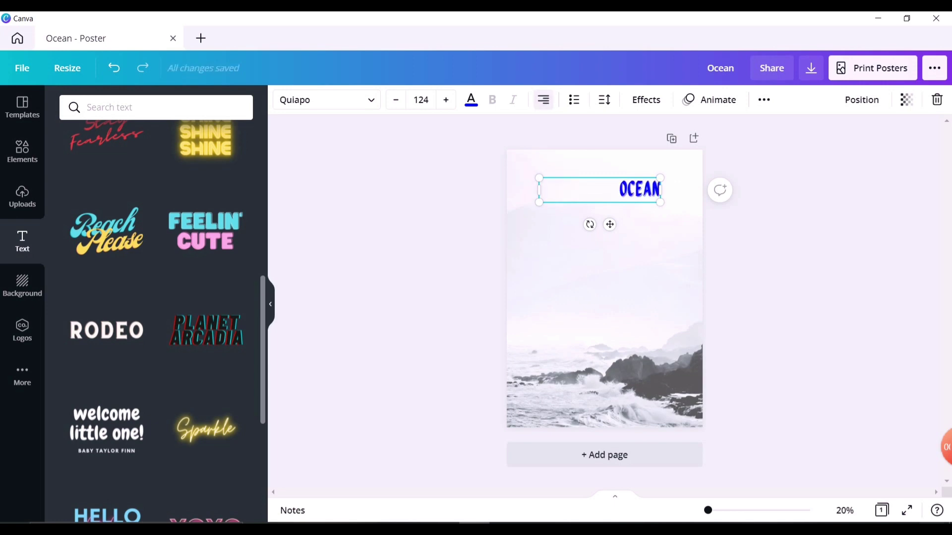
left_click(543, 99)
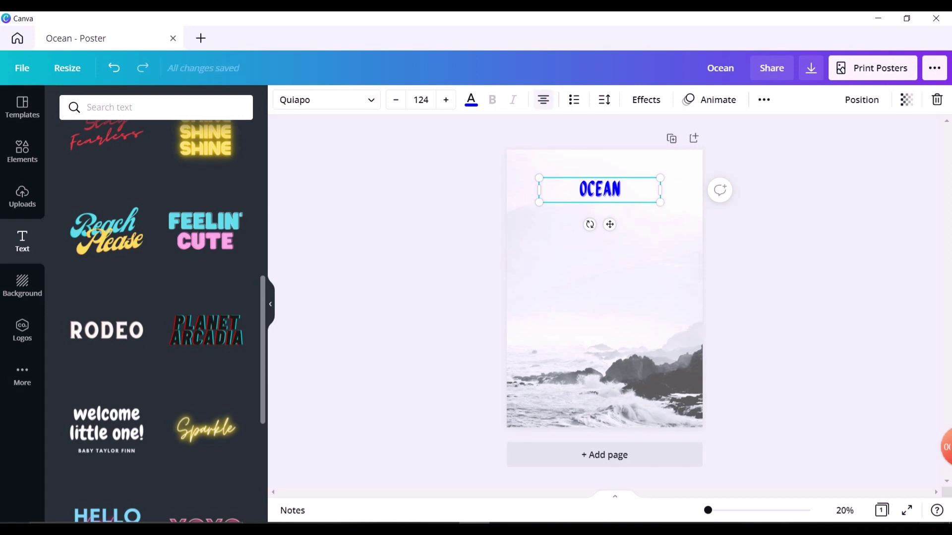
Try bulleted and numbered list formatting on the "Ocean" title, ending with no list.
left_click(573, 99)
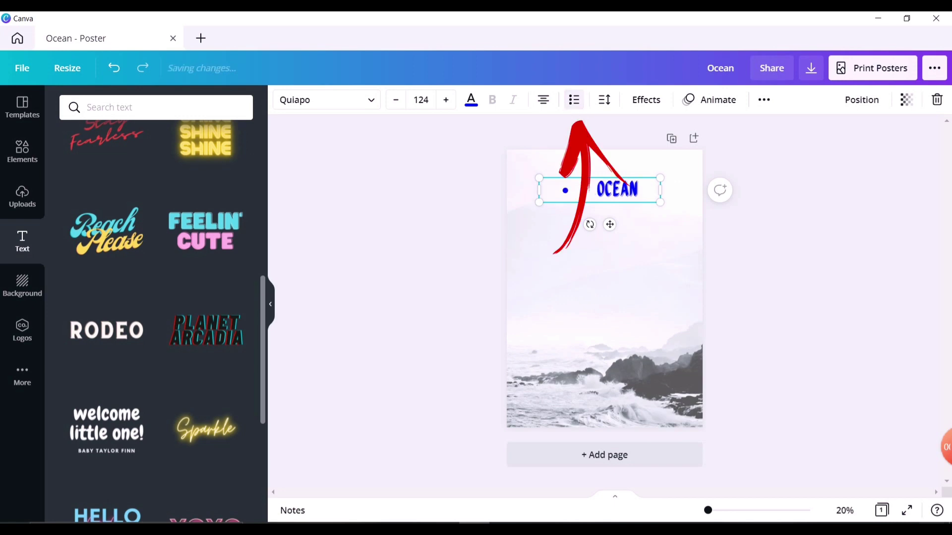
left_click(573, 100)
left_click(573, 99)
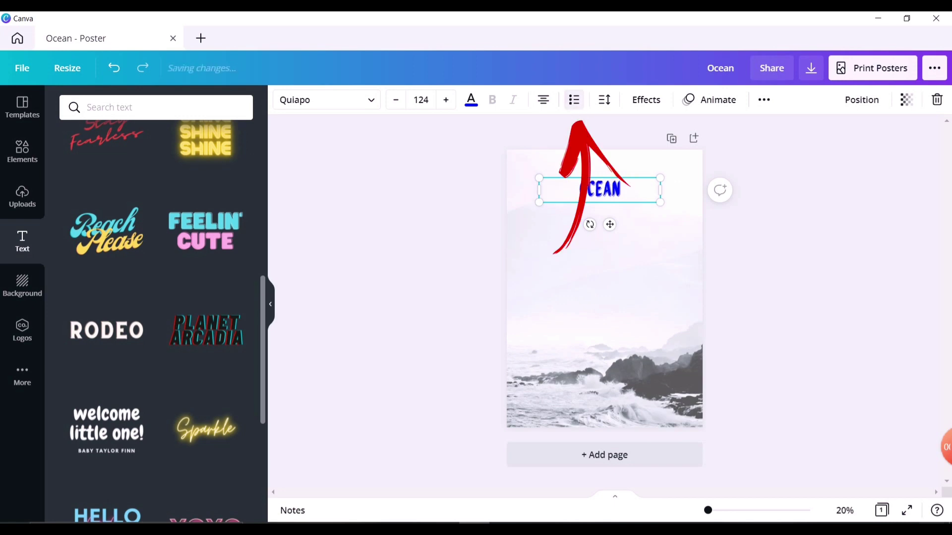
left_click(573, 99)
left_click(573, 99)
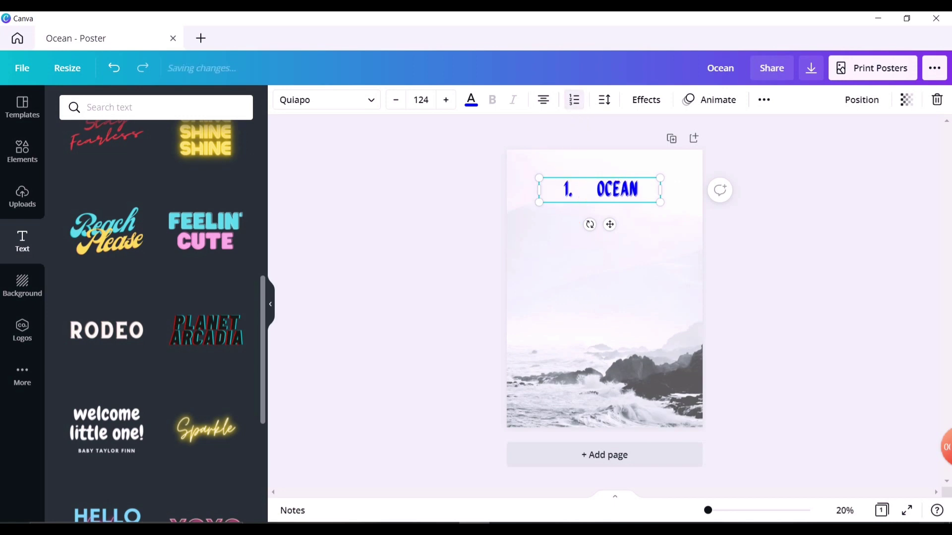
left_click(574, 99)
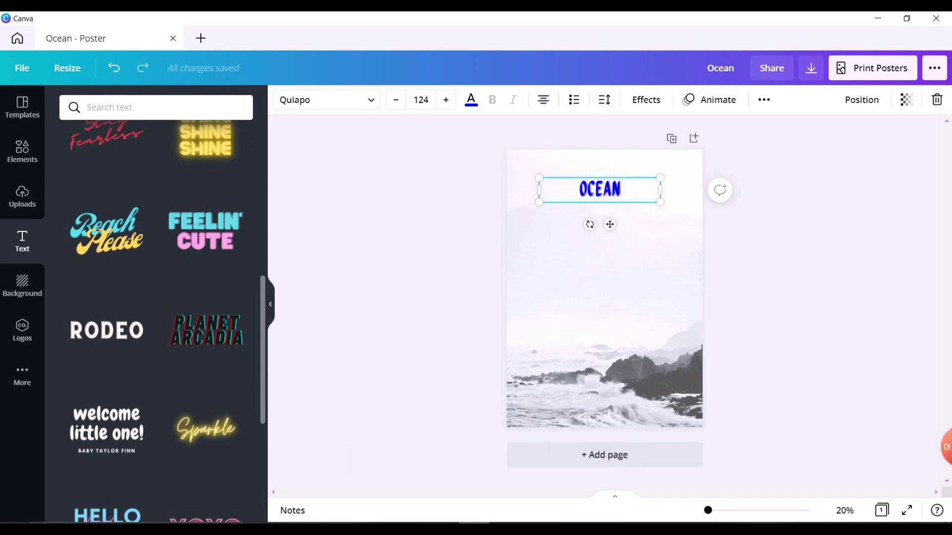
Copy the whole "Ocean" title wording and paste it as a second text in the middle of the poster.
key("shift+Left")
key("shift+Left")
key("shift+Left")
key("shift+Left")
key("shift+Left")
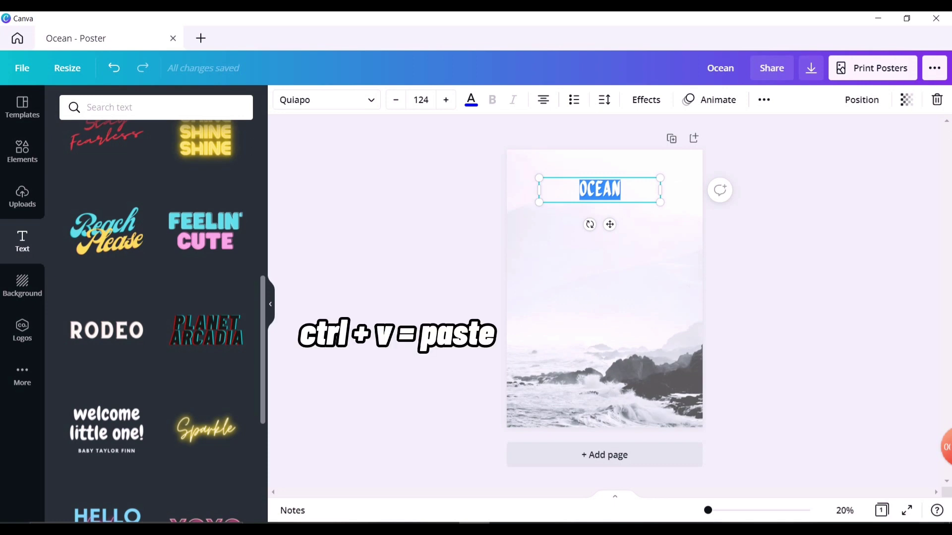
key("ctrl+v")
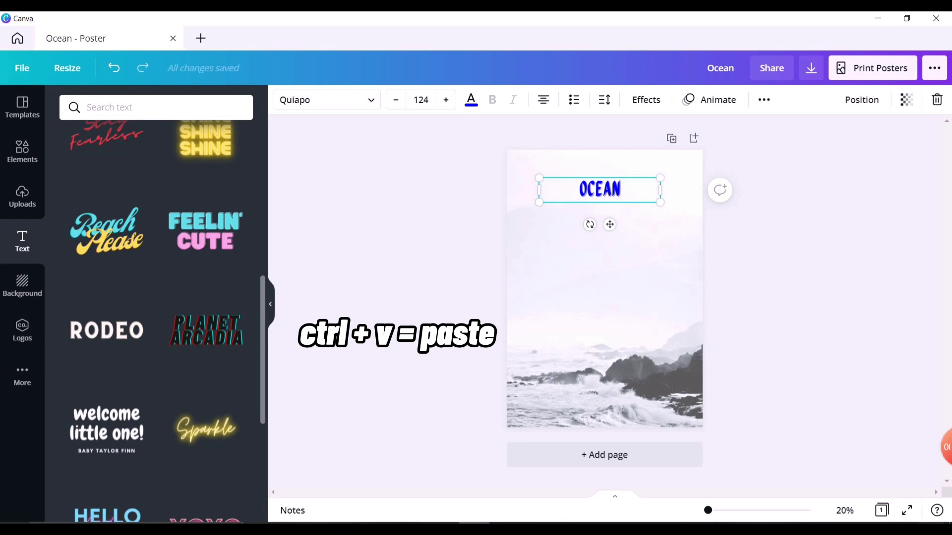
left_click(604, 288)
key("ctrl+v")
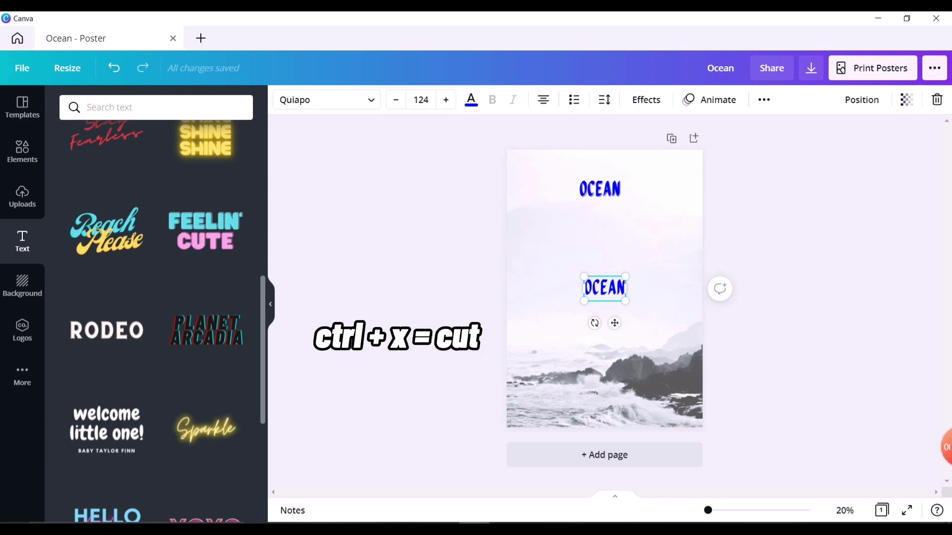
Cut the duplicate "Ocean" text from the middle of the poster and reselect the original title.
key("ctrl+x")
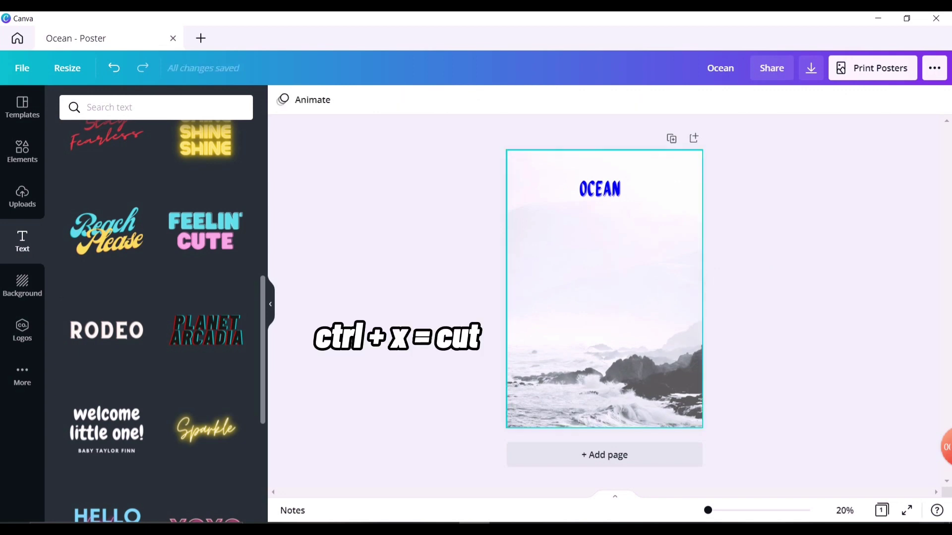
left_click(599, 190)
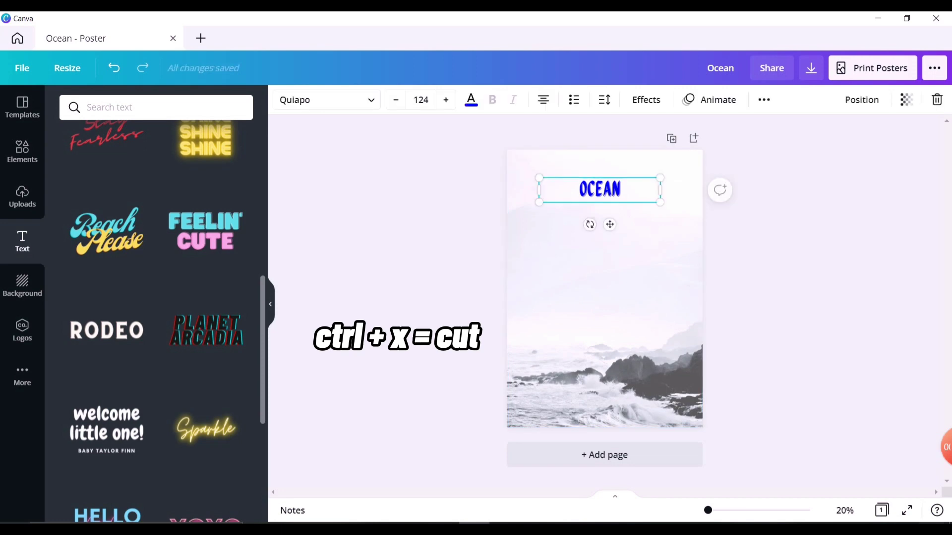
left_click(604, 297)
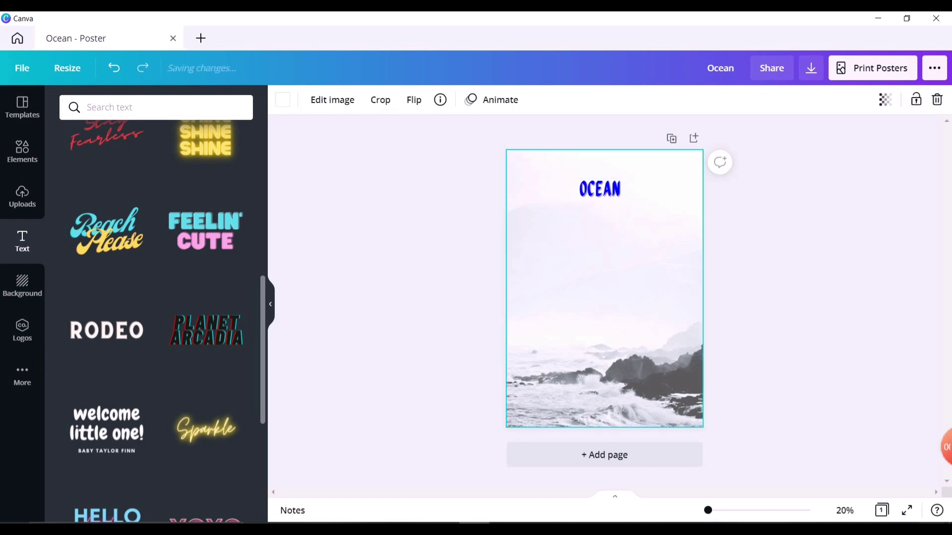
left_click(599, 189)
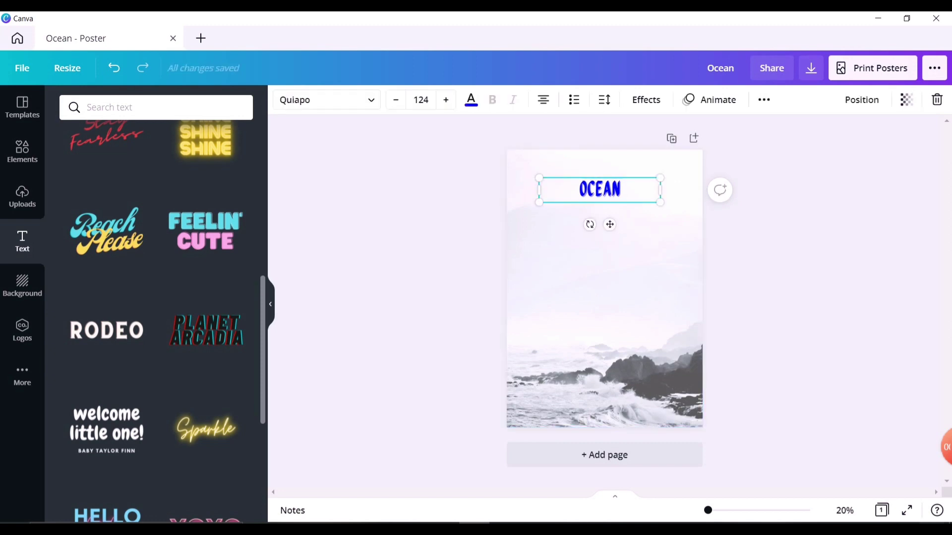
Try selecting everything on the poster page and clear the selection each time.
key("ctrl+a")
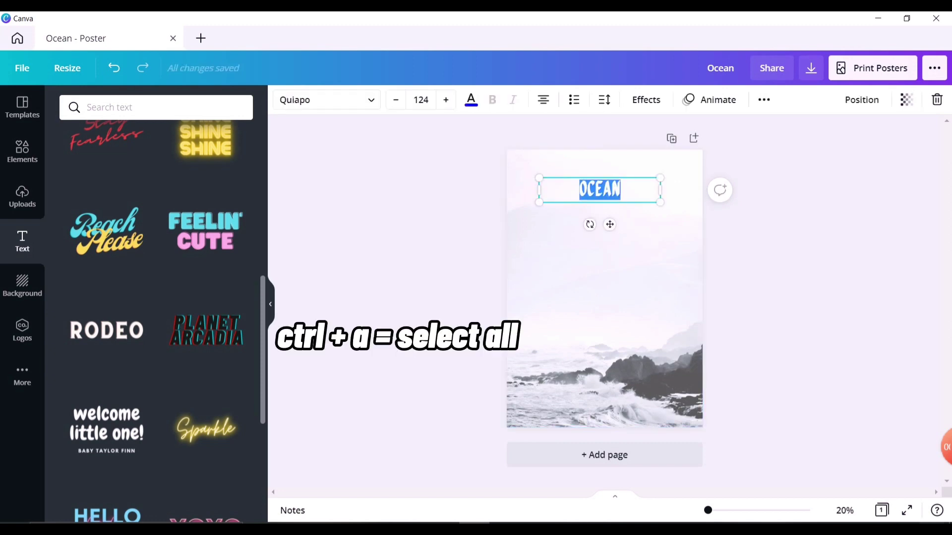
left_click(817, 268)
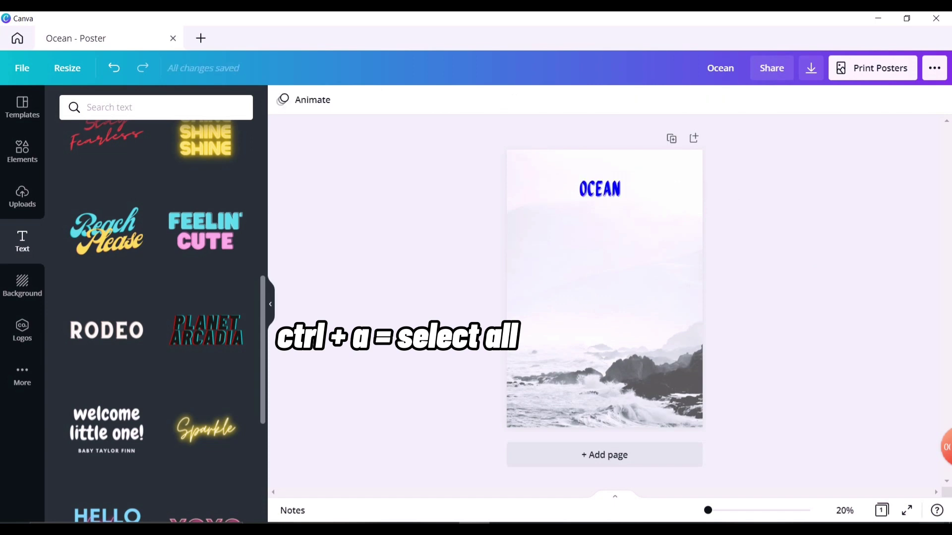
key("ctrl+a")
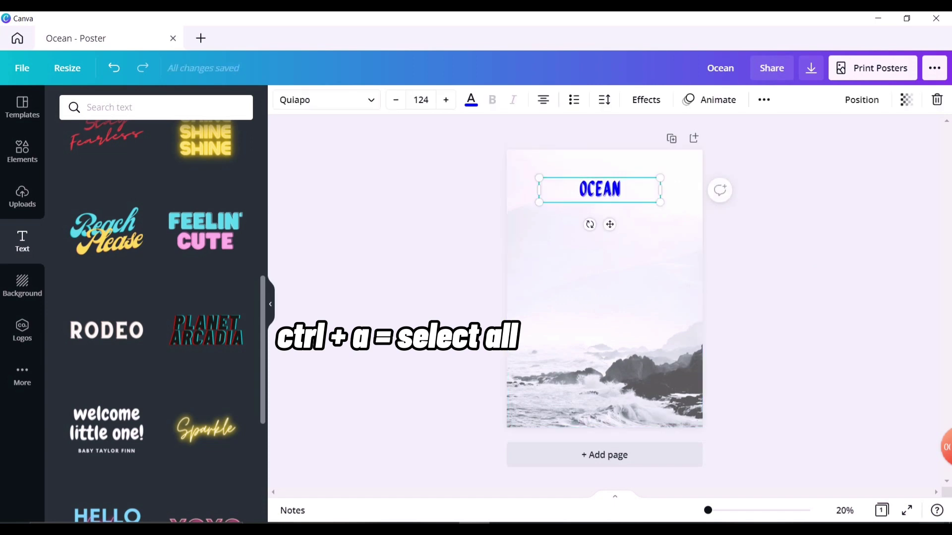
key("Escape")
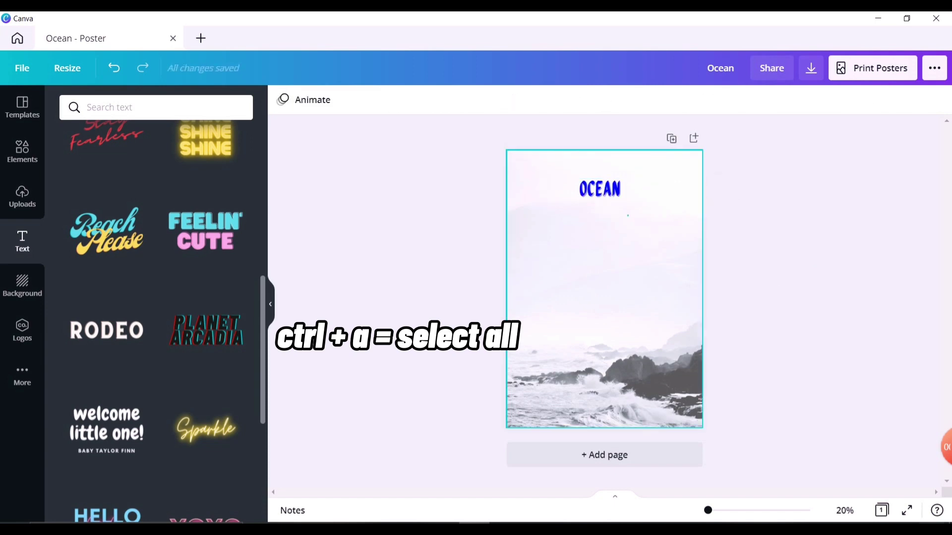
key("ctrl+a")
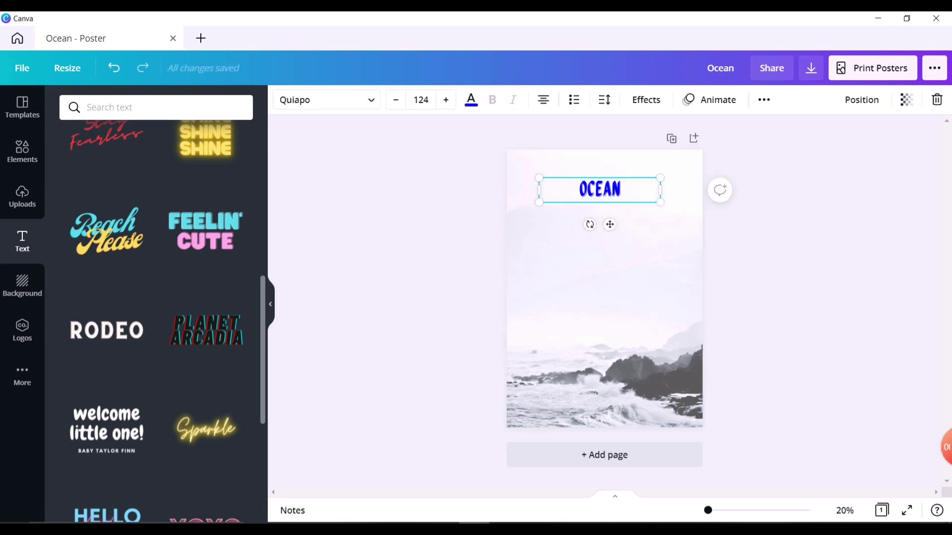
key("Escape")
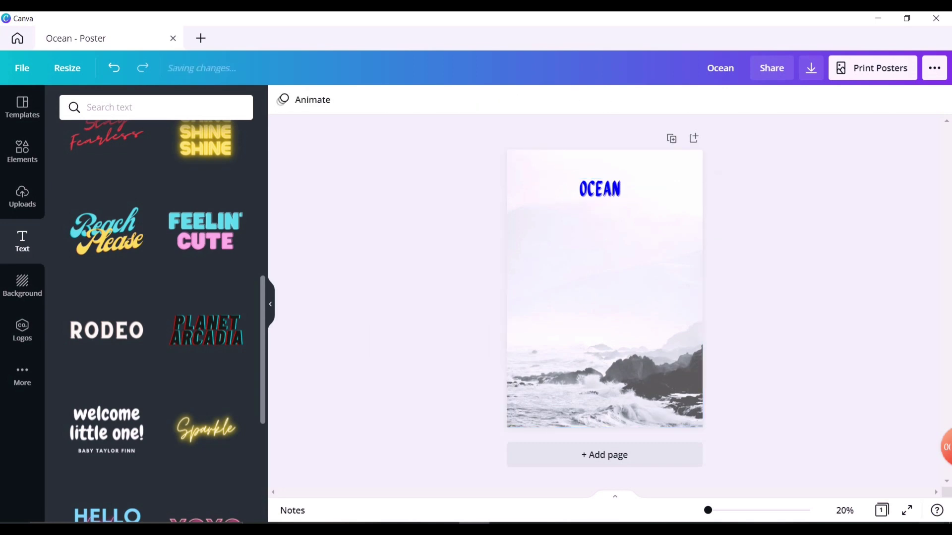
Collapse the side panel, bring up the Elements library and look through its categories.
key("ctrl+/")
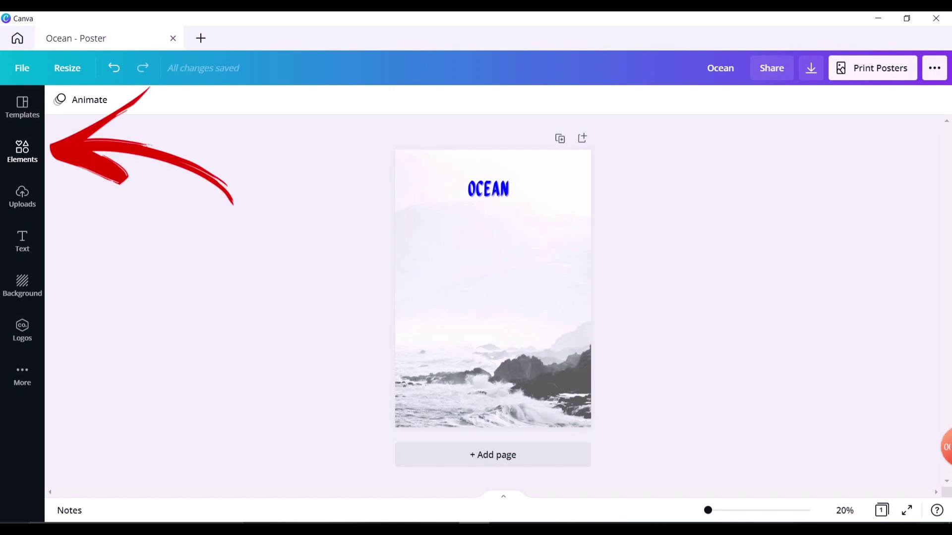
left_click(23, 151)
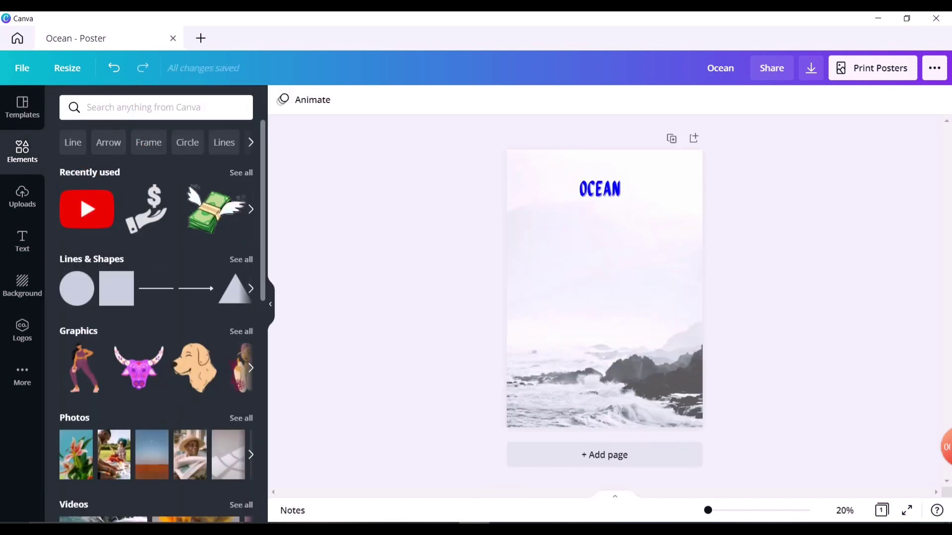
scroll(156, 308, "down", 1)
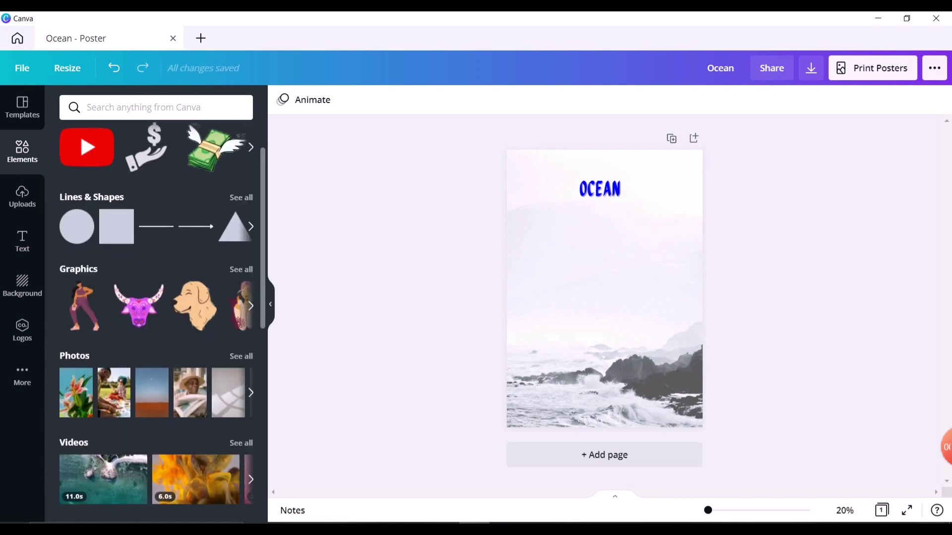
scroll(156, 307, "up", 1)
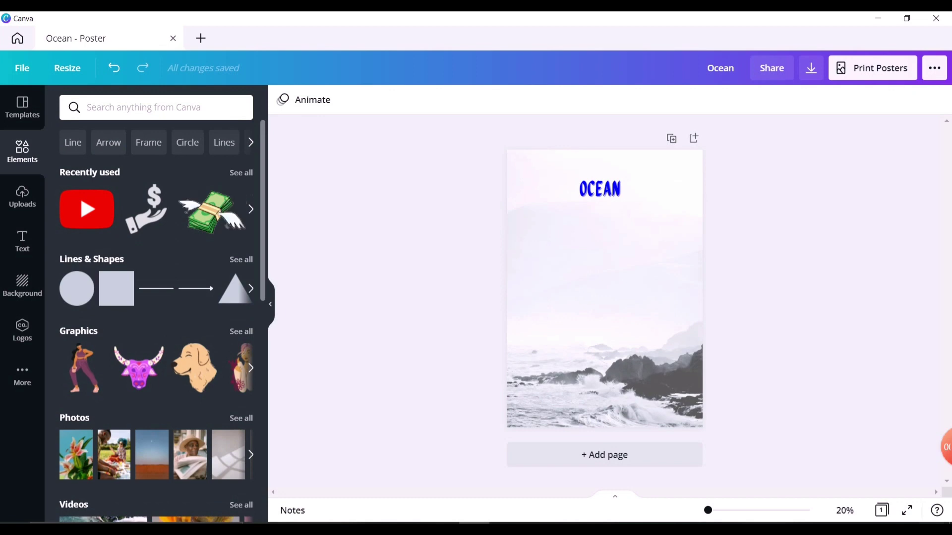
Add the first pink flamingo graphic from a "flamingo" search and place it, much smaller, in the poster's lower-right corner.
left_click(155, 107)
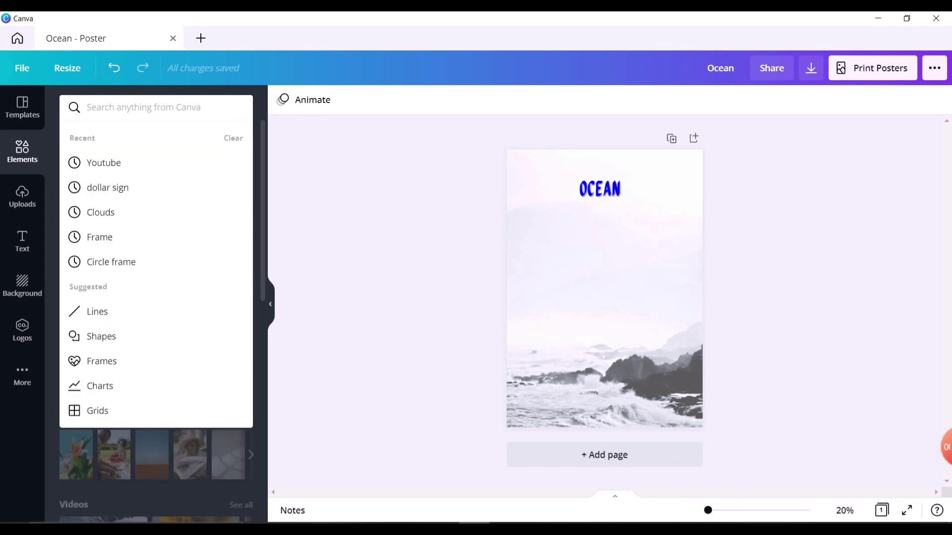
type("flamin")
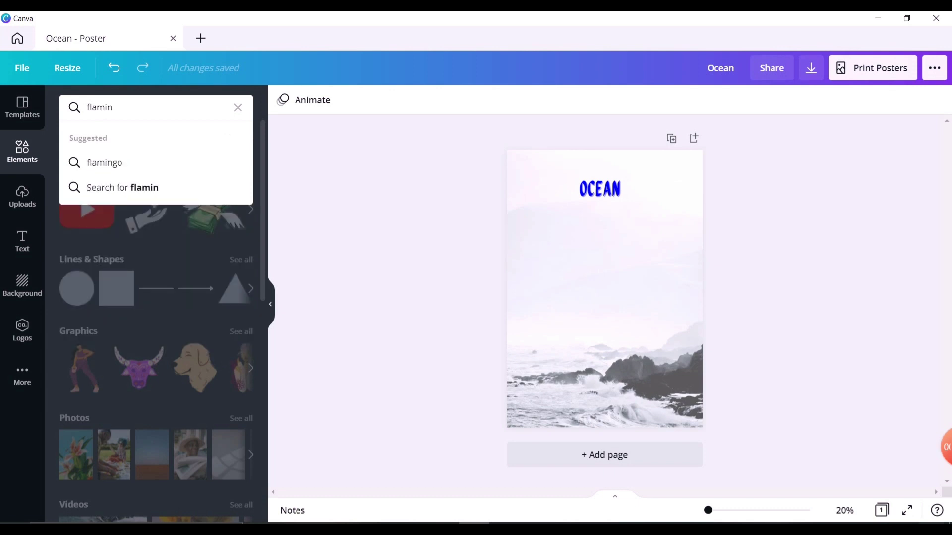
type("go")
key("Return")
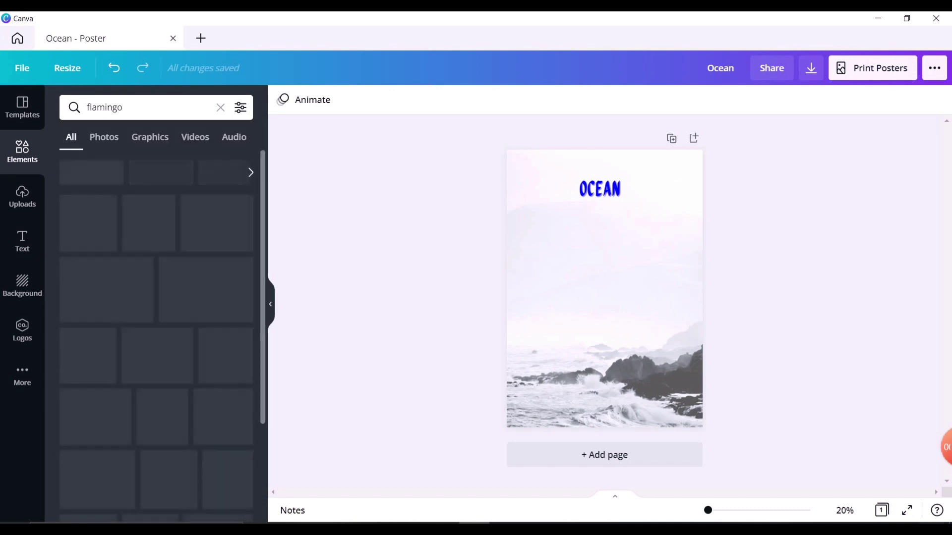
mouse_move(89, 189)
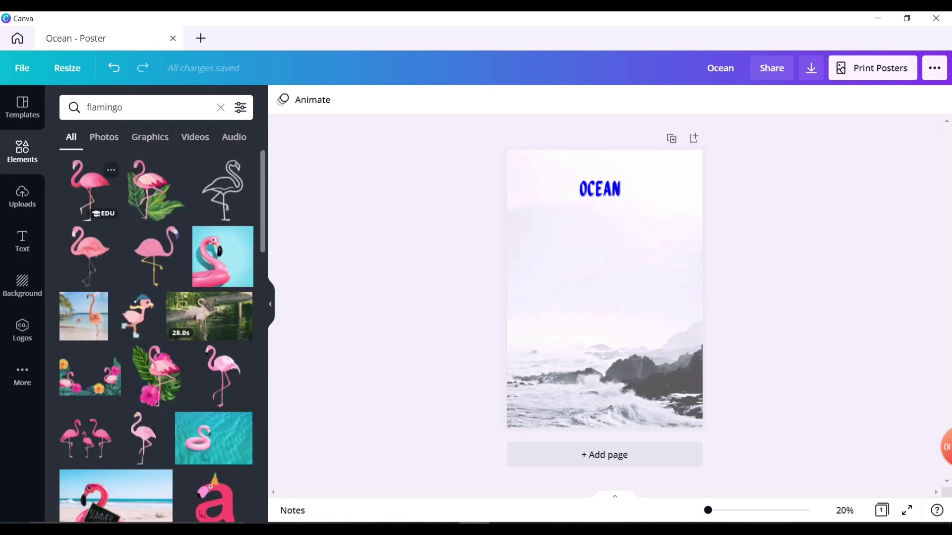
left_click(89, 189)
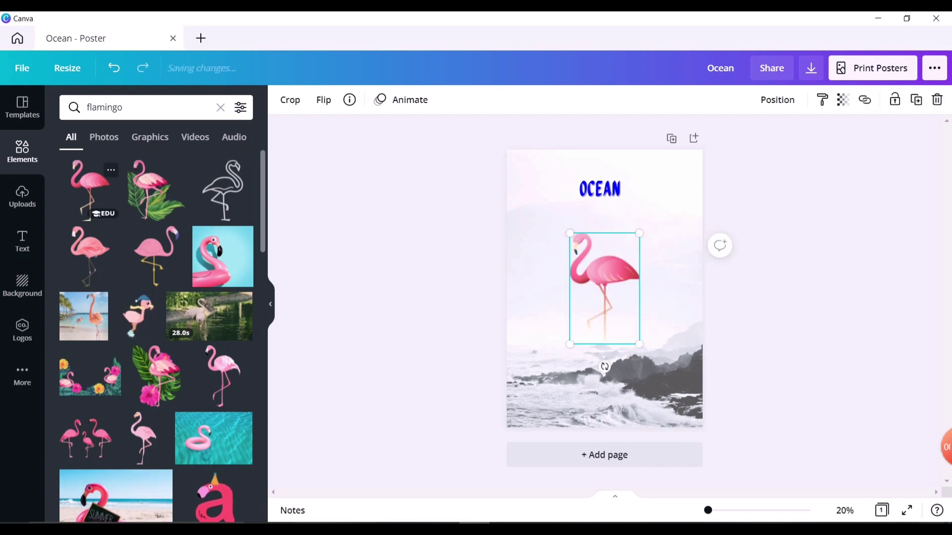
left_click_drag(639, 233, 687, 407)
Replace the flamingo search with an element search for "Beach Umbrela".
left_click(220, 107)
type("Um")
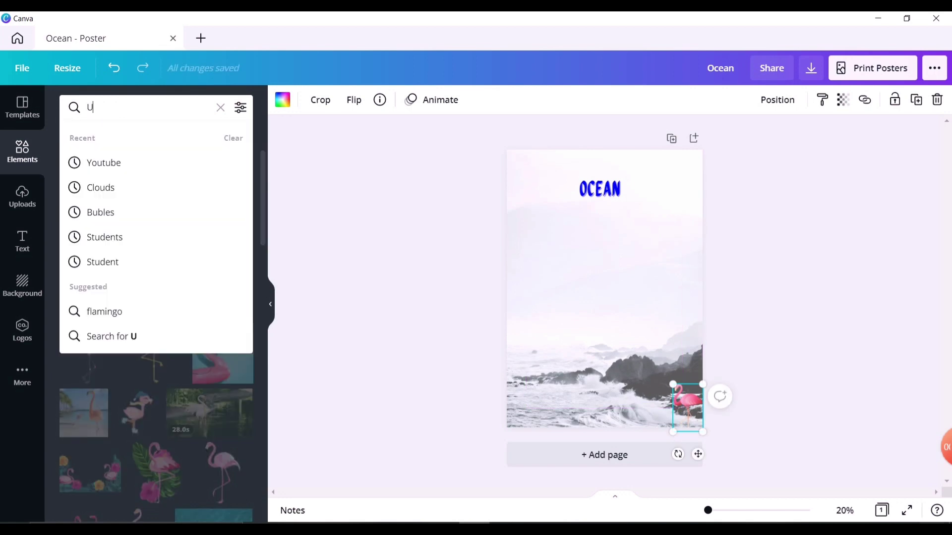
key("BackSpace")
key("BackSpace")
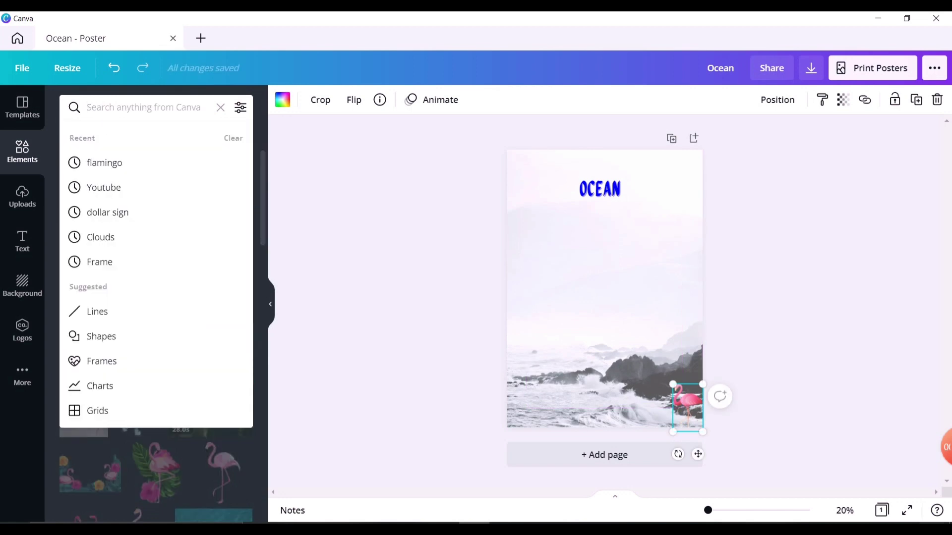
type("Beach")
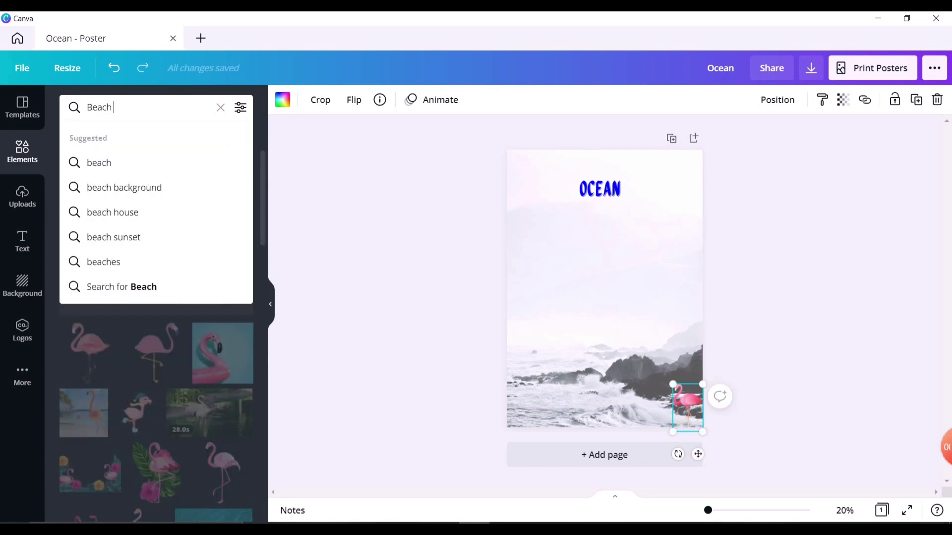
type(" Um")
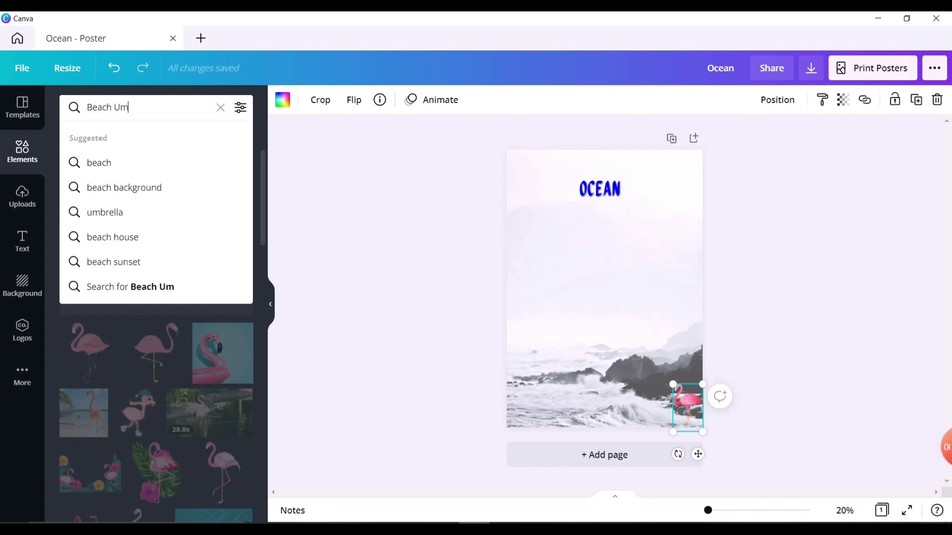
type("ble")
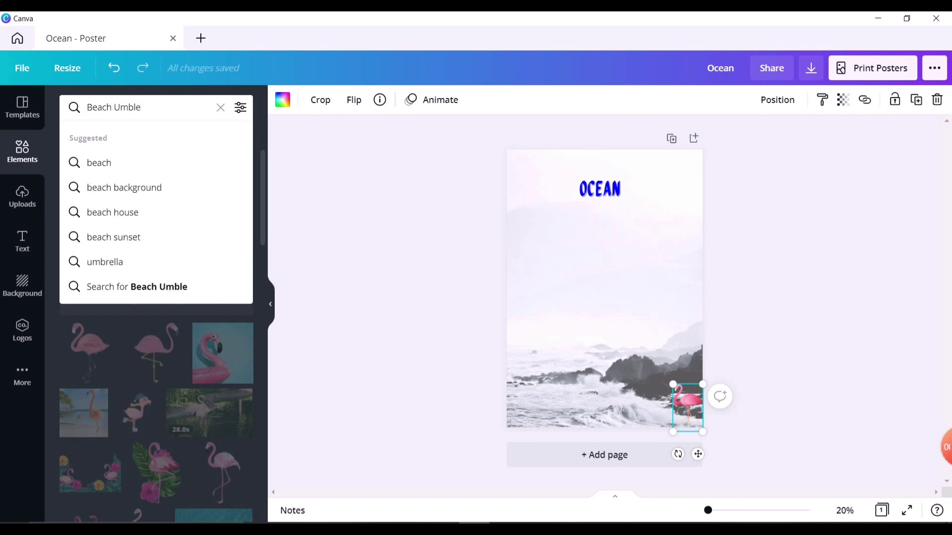
key("BackSpace")
key("BackSpace")
type("re")
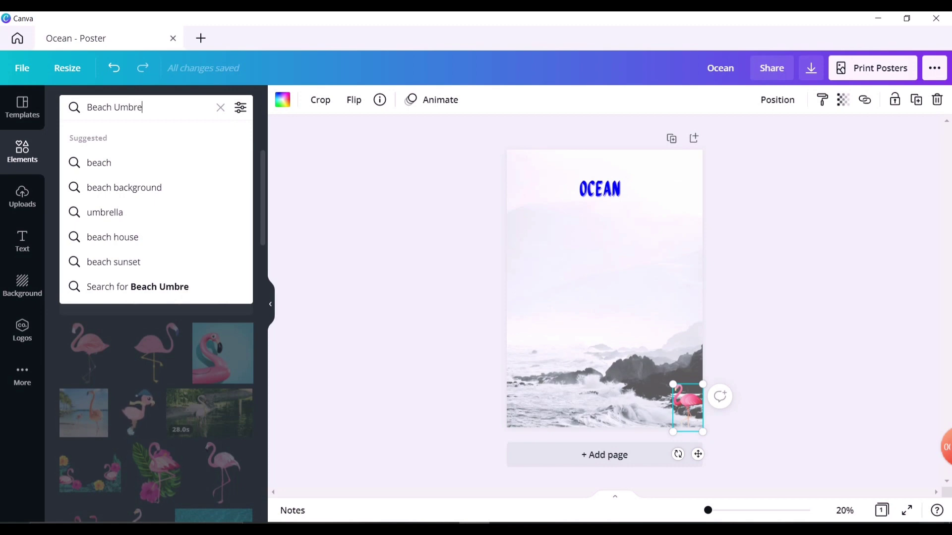
type("la")
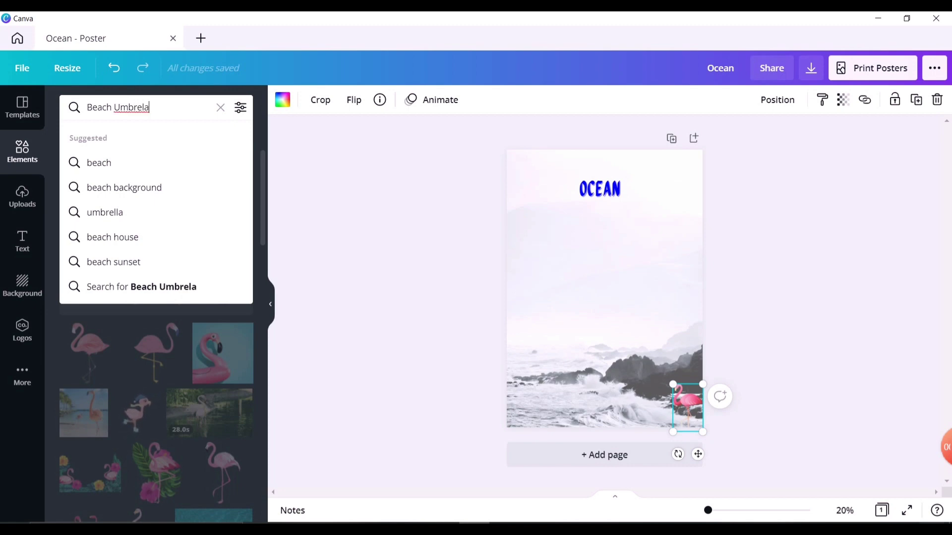
key("Return")
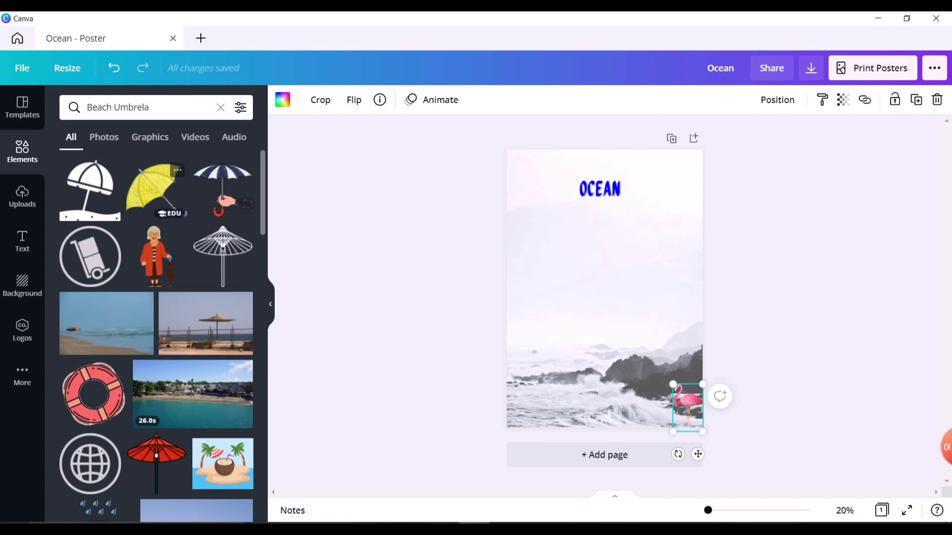
Try the yellow umbrella graphic at a reduced size on the poster and delete it.
scroll(156, 337, "down", 1)
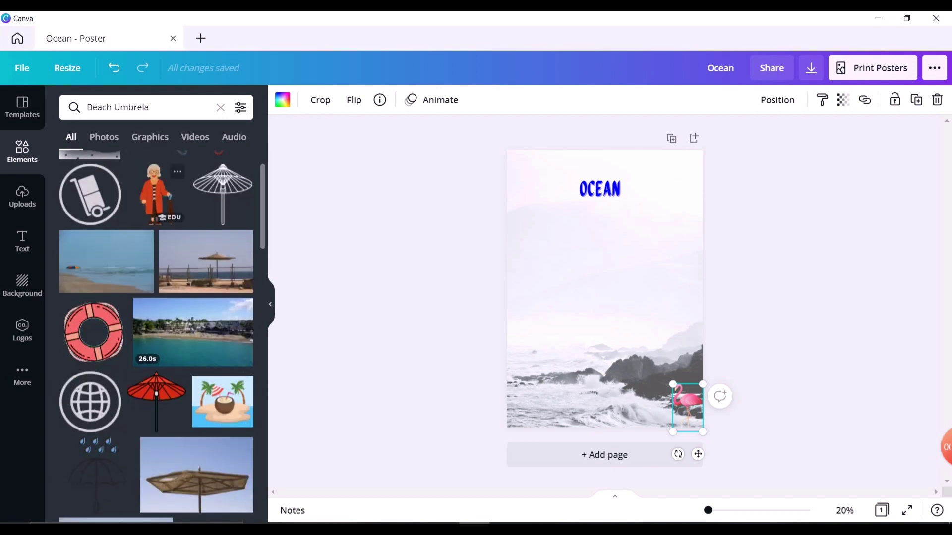
scroll(194, 332, "up", 1)
left_click(151, 188)
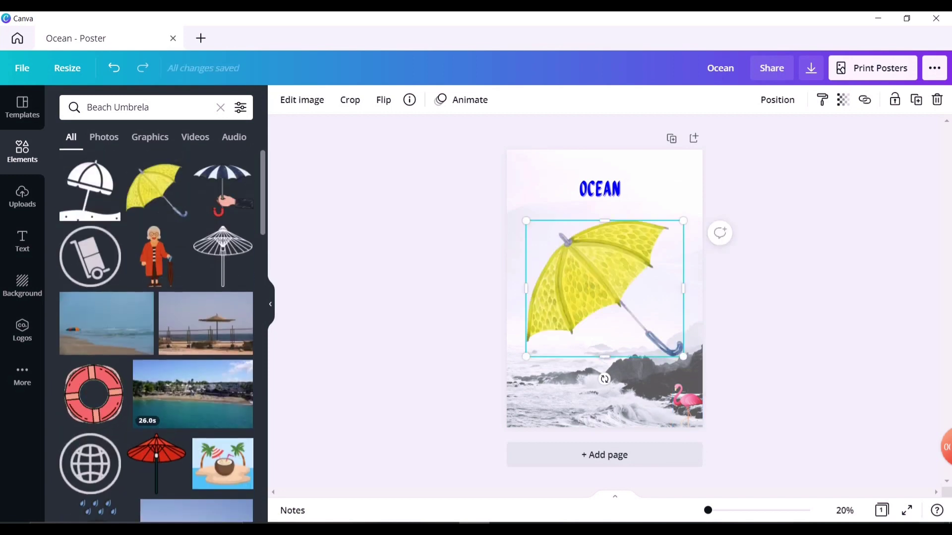
left_click_drag(683, 221, 592, 299)
key("Delete")
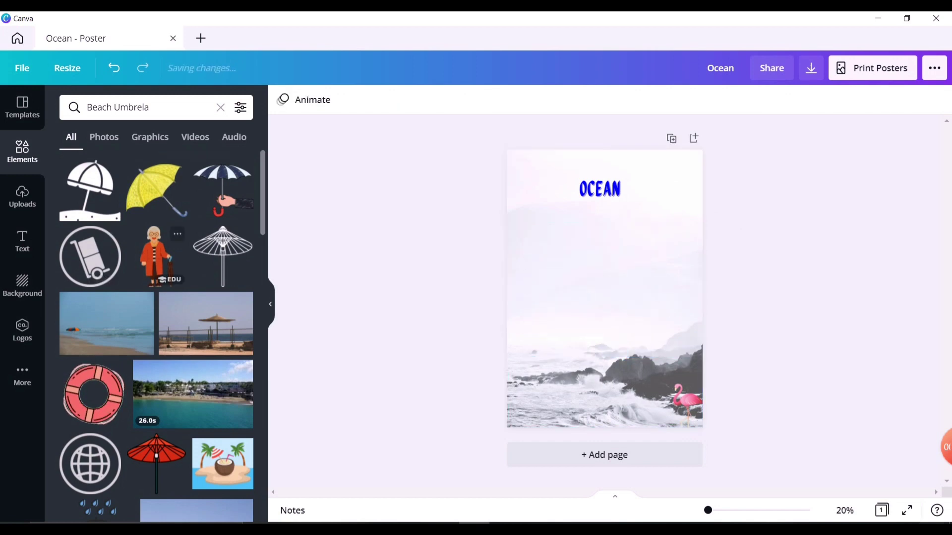
Browse the remaining umbrella search results for another suitable beach graphic.
scroll(198, 382, "down", 1)
scroll(223, 297, "down", 4)
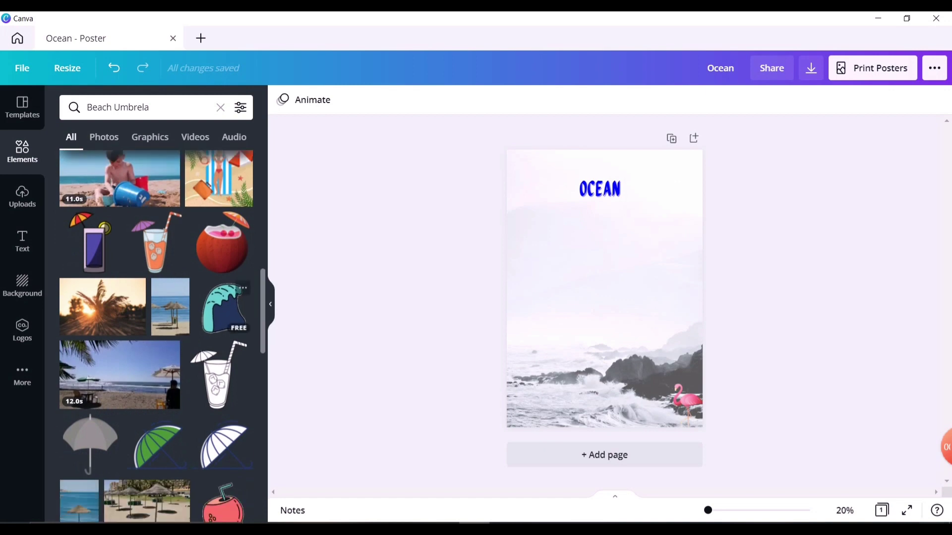
scroll(223, 277, "up", 3)
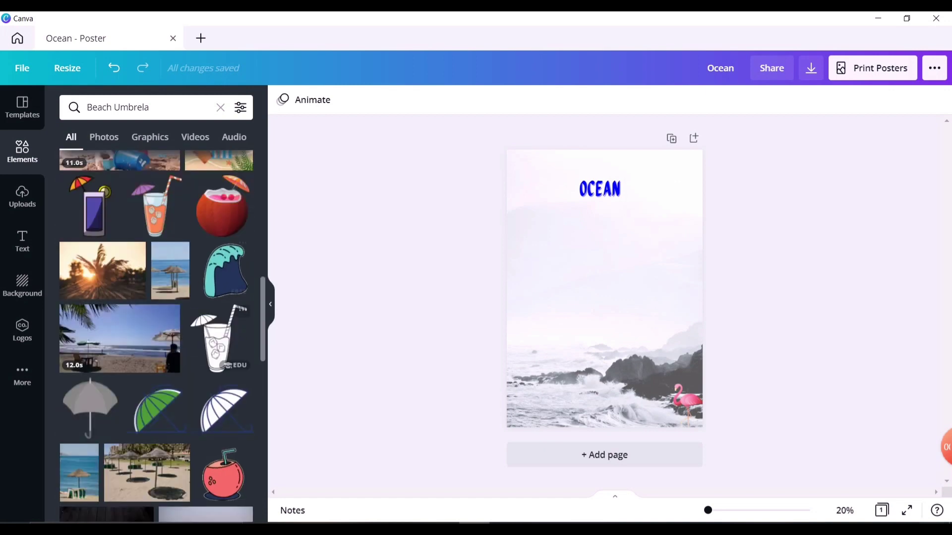
scroll(223, 273, "down", 1)
scroll(156, 337, "down", 2)
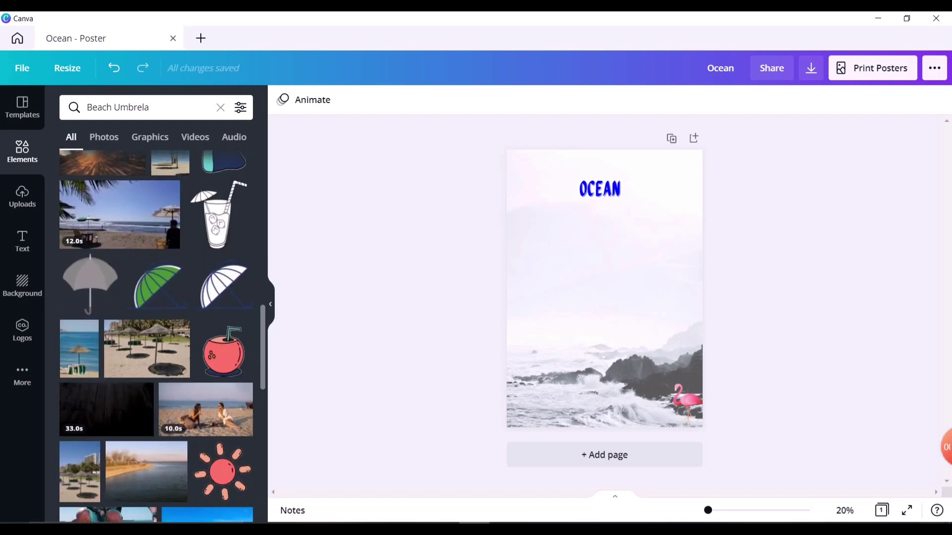
scroll(156, 337, "up", 6)
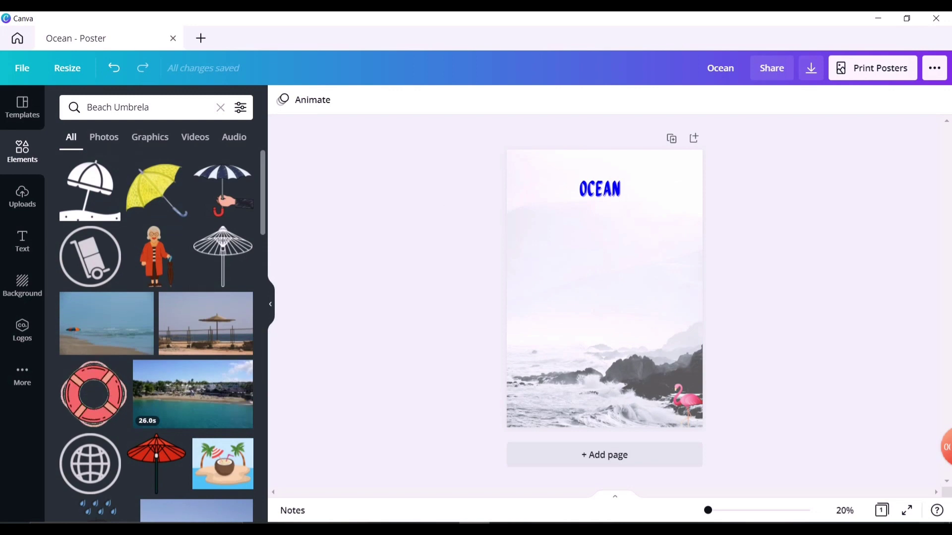
left_click(600, 189)
key("Escape")
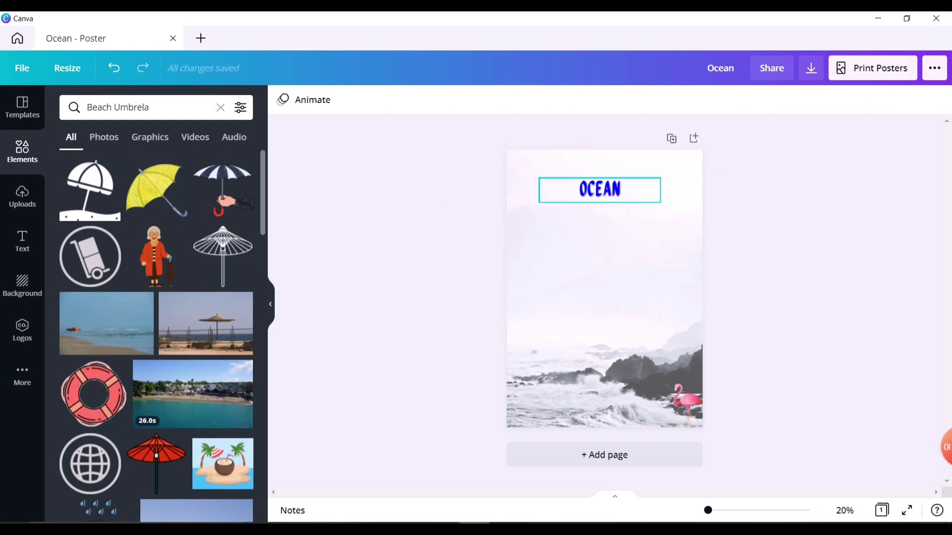
left_click(600, 190)
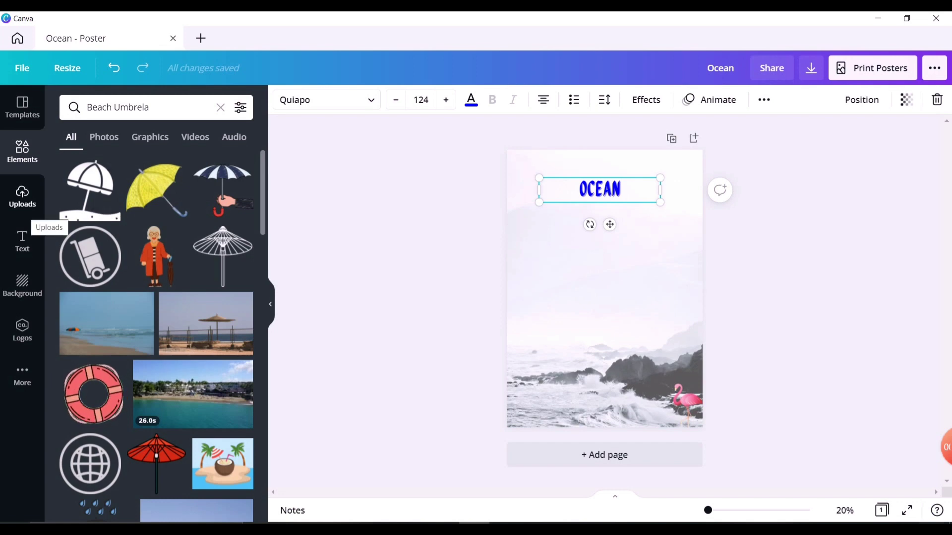
Insert the first photo from the uploaded images into the middle of the poster.
left_click(23, 197)
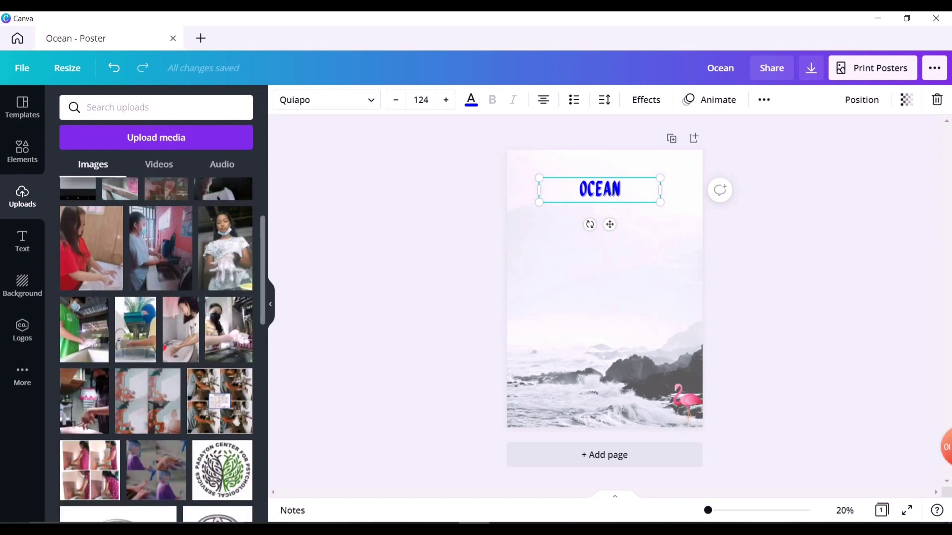
left_click(22, 151)
left_click(23, 196)
scroll(106, 214, "up", 3)
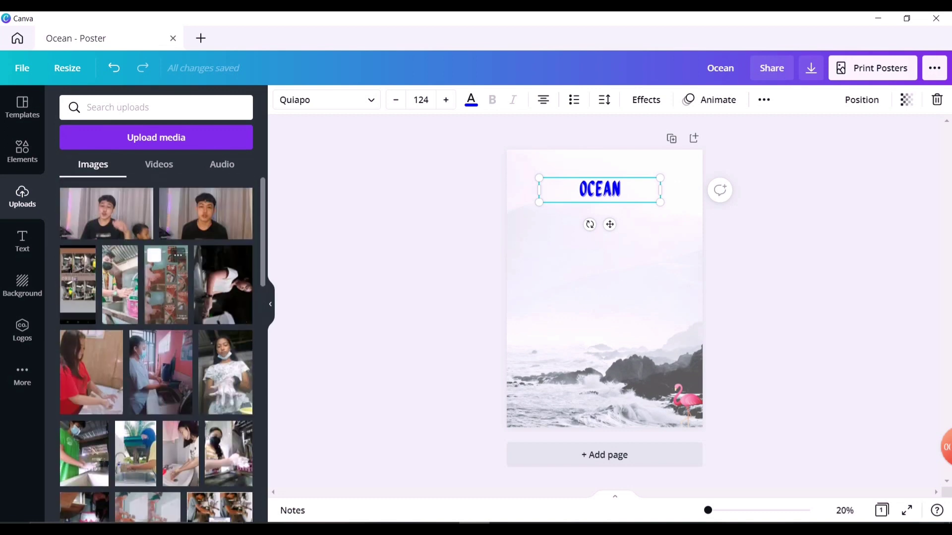
left_click(106, 213)
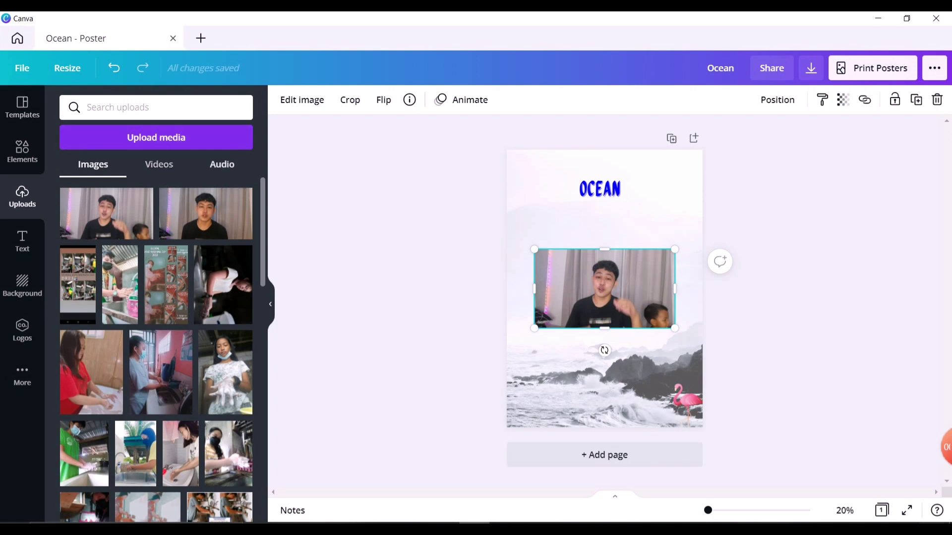
Check the uploaded audio and video collections, return to the uploaded images, and deselect the photo.
left_click(222, 164)
left_click(159, 164)
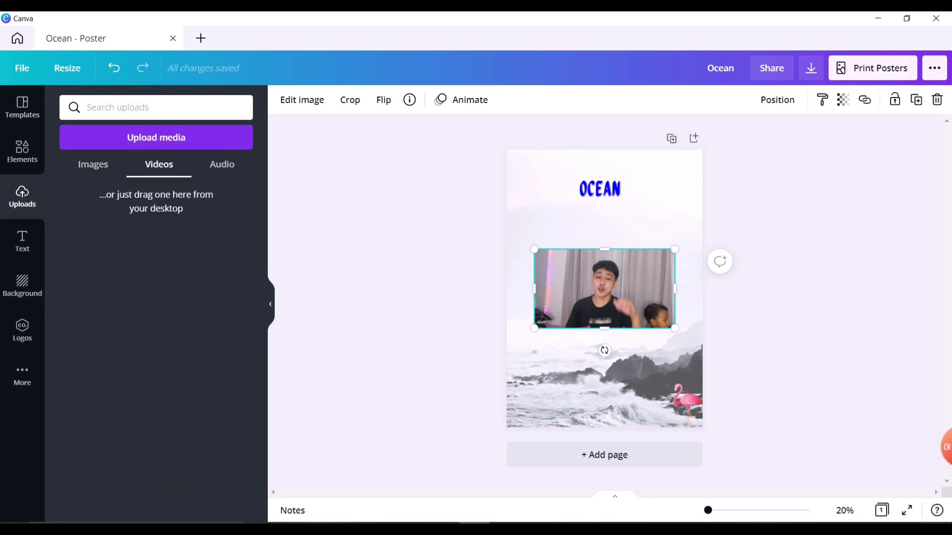
left_click(93, 164)
left_click(354, 197)
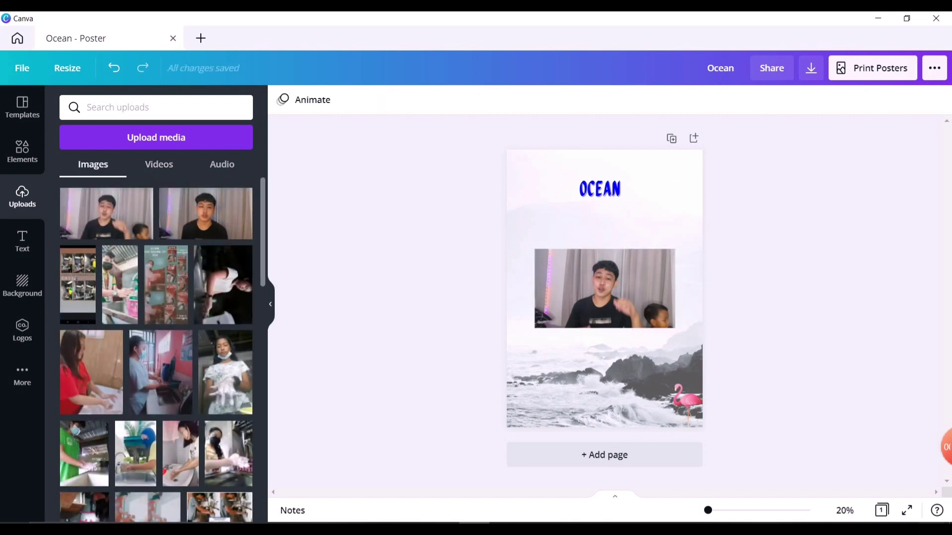
left_click(604, 288)
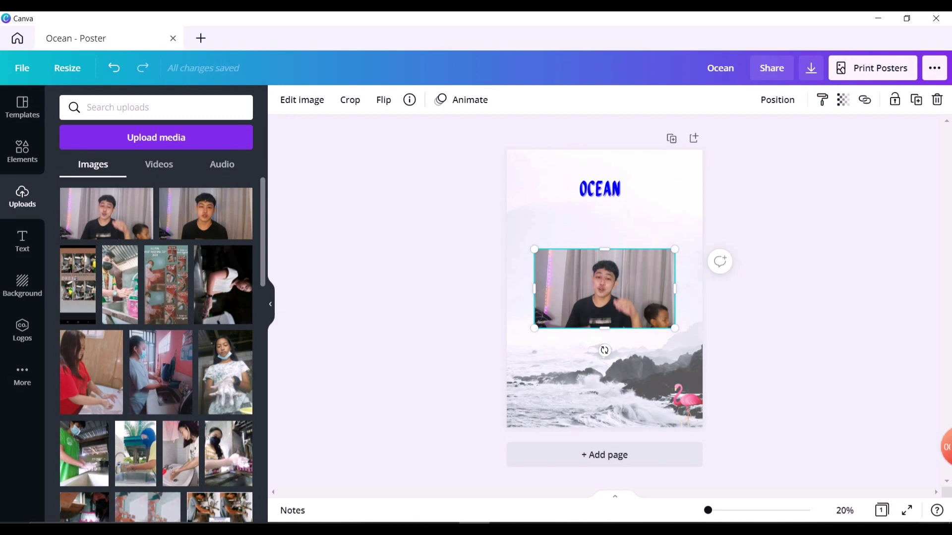
left_click(350, 100)
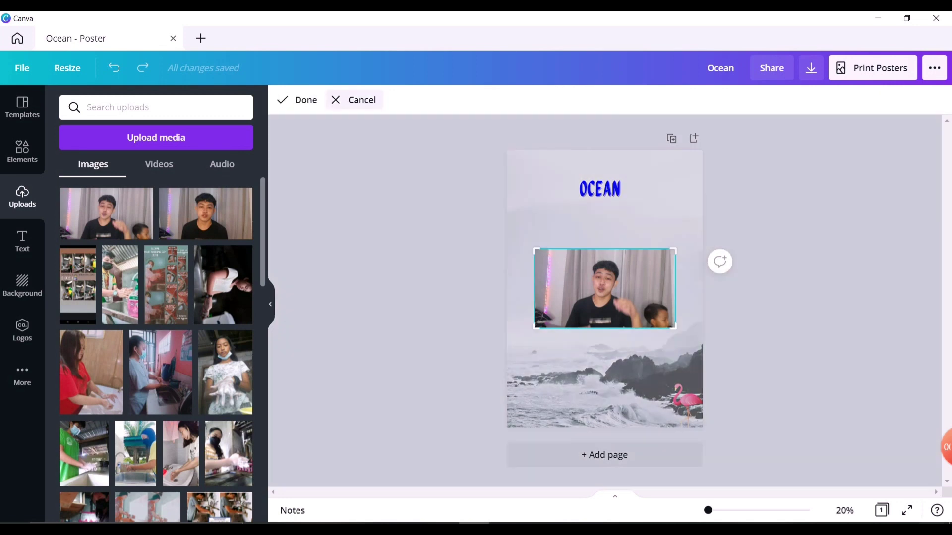
left_click(353, 100)
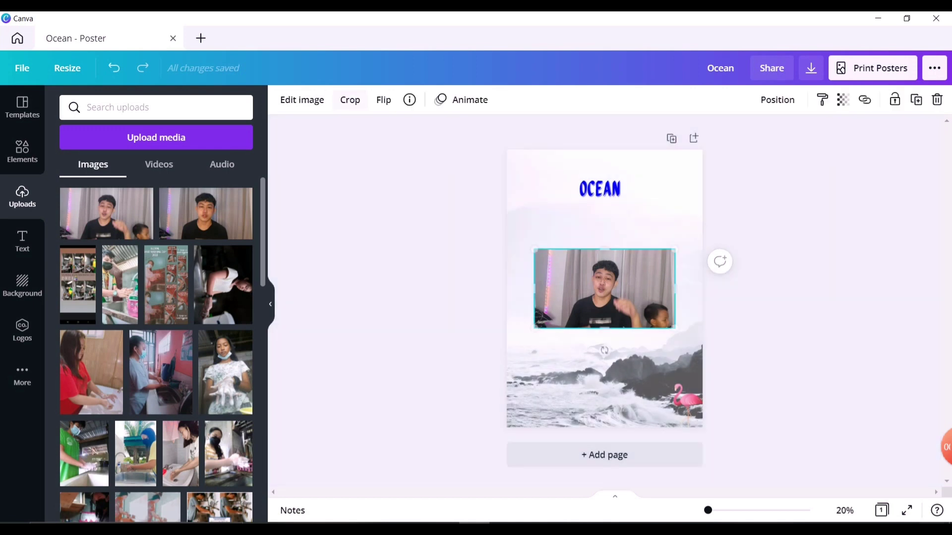
Remove the background from the inserted photo and trim its empty left and right sides close to the person.
left_click(302, 100)
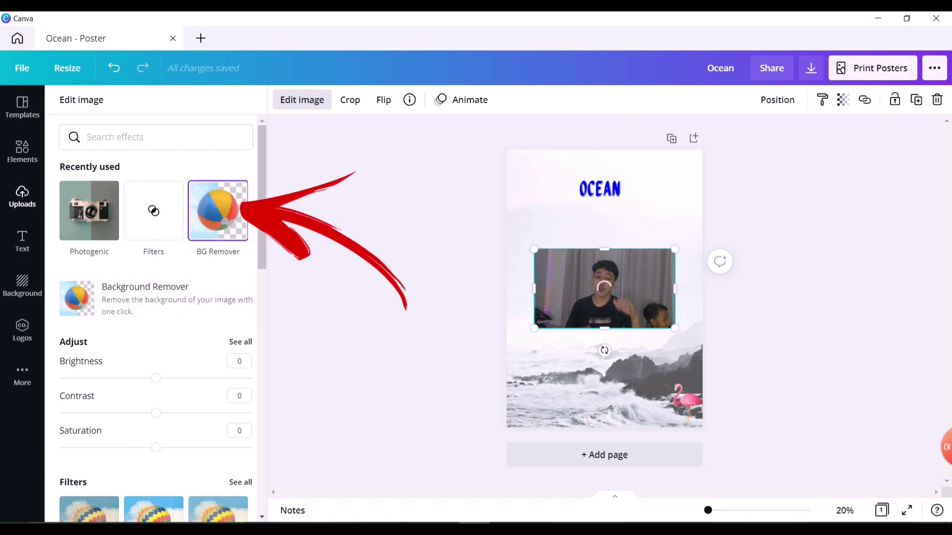
left_click(218, 210)
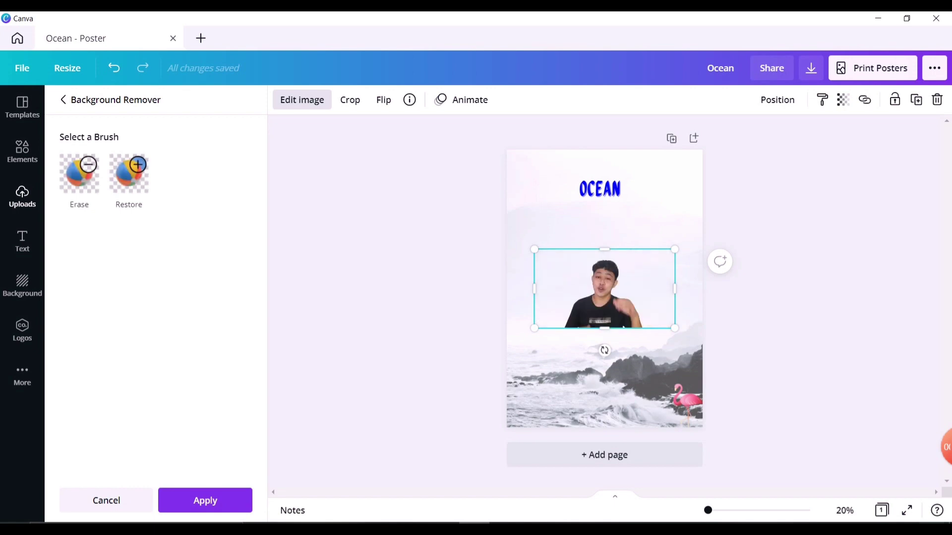
left_click_drag(675, 289, 646, 288)
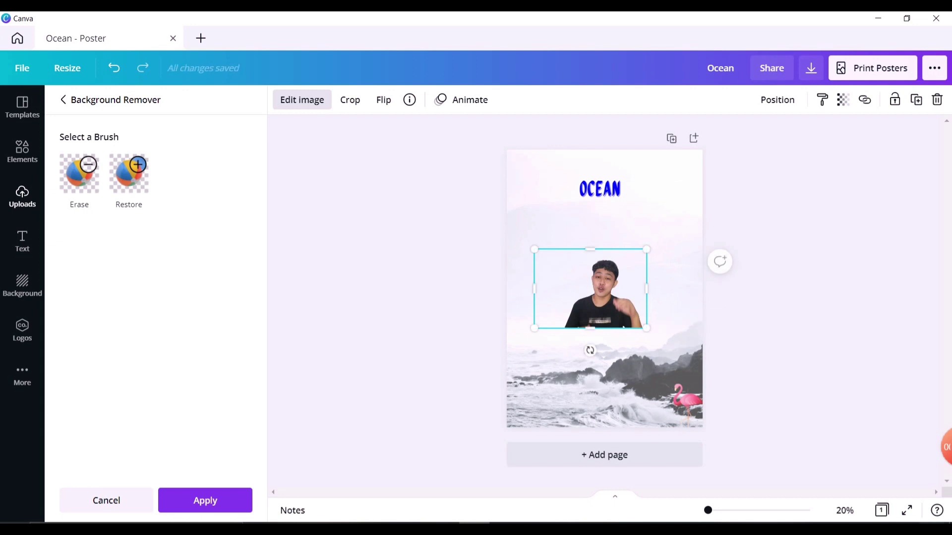
left_click_drag(534, 288, 567, 288)
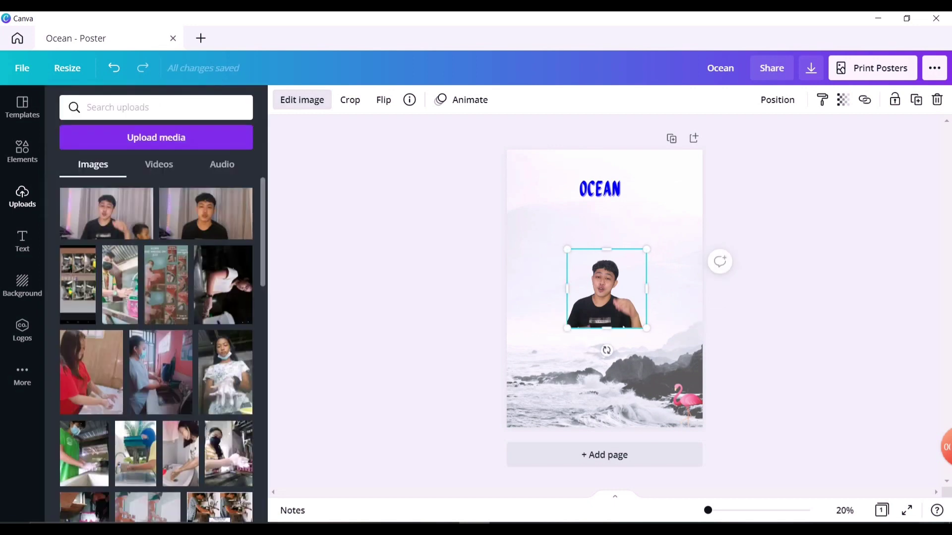
Place the cut-out photo at a reduced size in the poster's bottom-left corner, and enlarge and lower the "Ocean" title.
left_click_drag(647, 249, 673, 223)
left_click_drag(620, 276, 565, 375)
left_click_drag(619, 322, 570, 370)
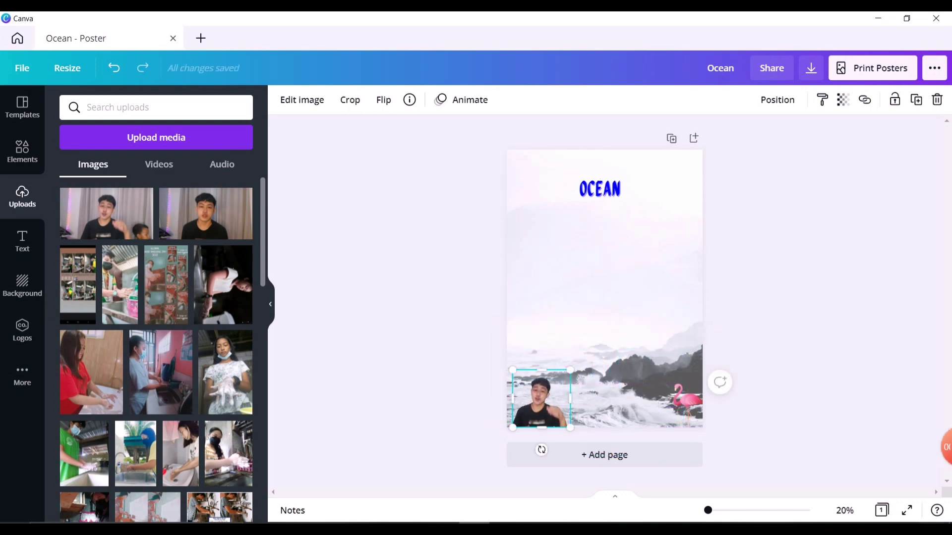
left_click_drag(542, 398, 644, 250)
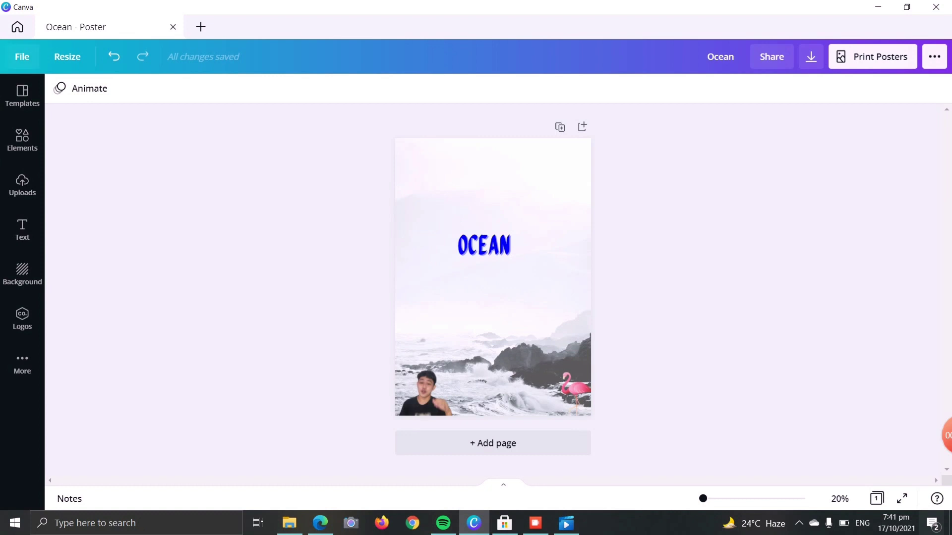
Save the Ocean poster design.
left_click(21, 56)
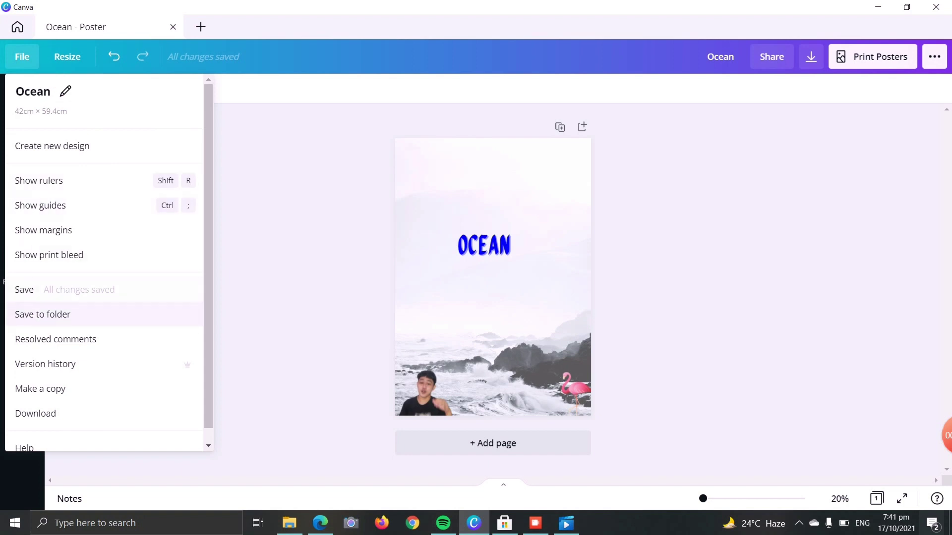
scroll(99, 312, "down", 1)
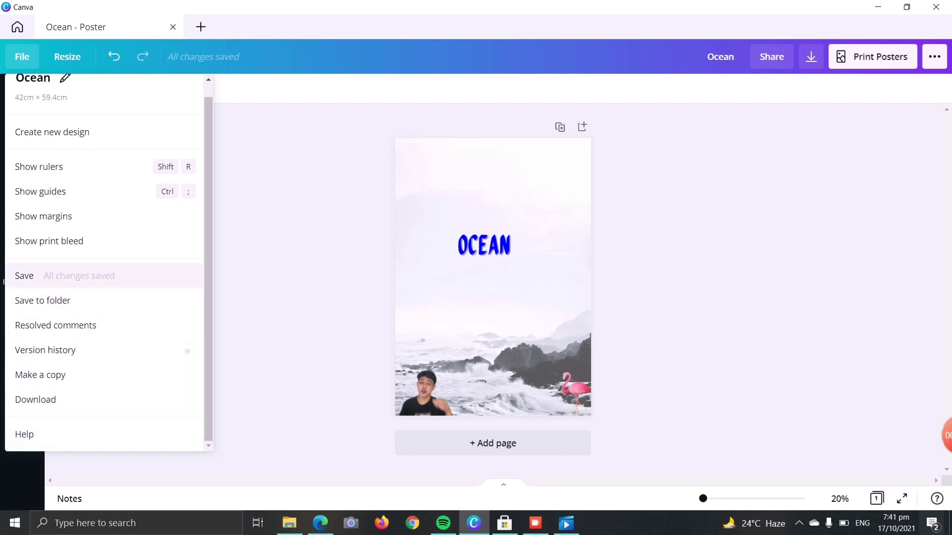
left_click(25, 275)
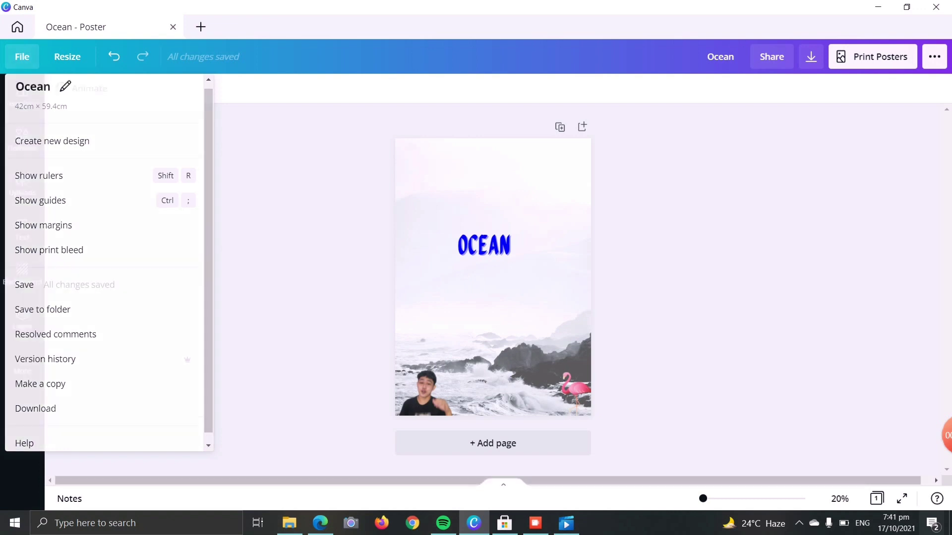
Center the "Ocean" title horizontally, slightly higher on the poster, and save the design again.
mouse_move(483, 245)
left_mouse_down()
mouse_move(499, 252)
mouse_move(491, 236)
left_mouse_up()
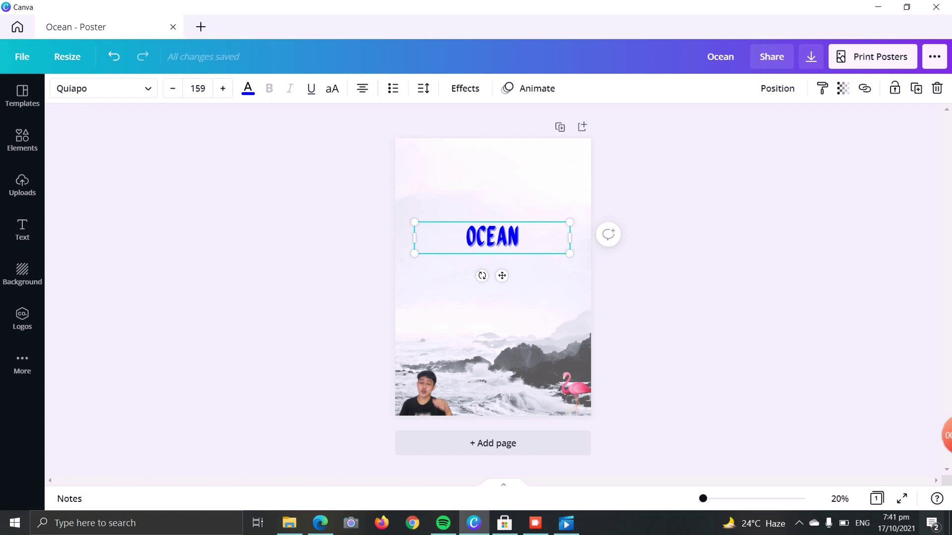
left_click(22, 57)
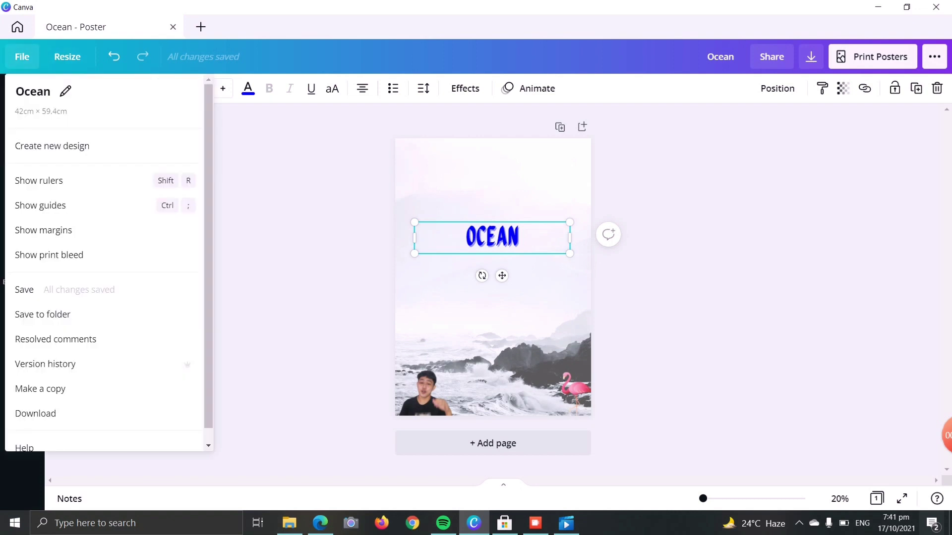
left_click(24, 289)
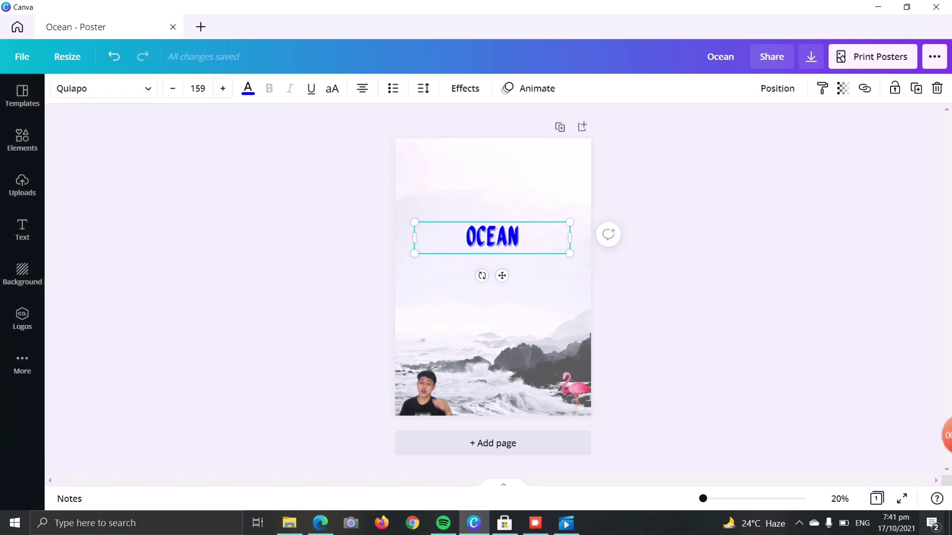
left_click(770, 155)
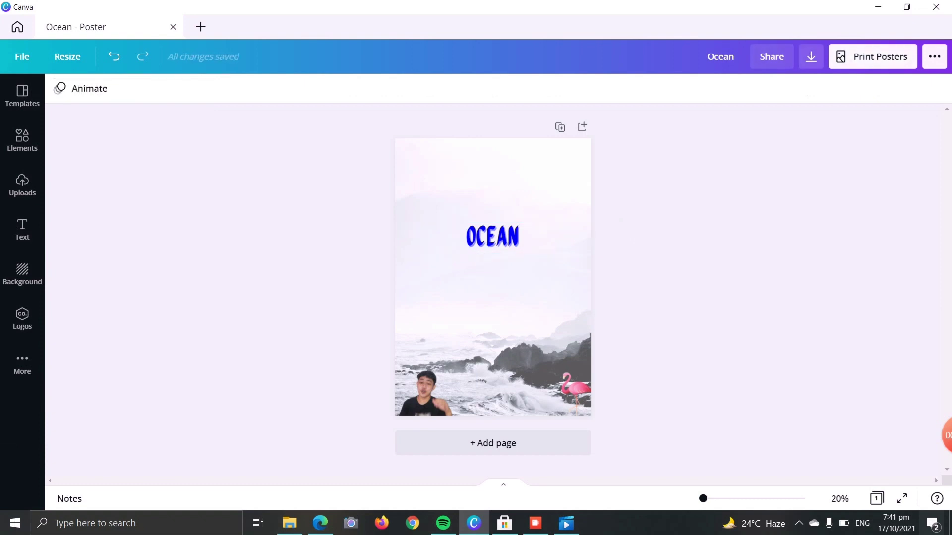
Try to download the poster as a PNG image at size 1, and dismiss the file save dialog.
left_click(811, 57)
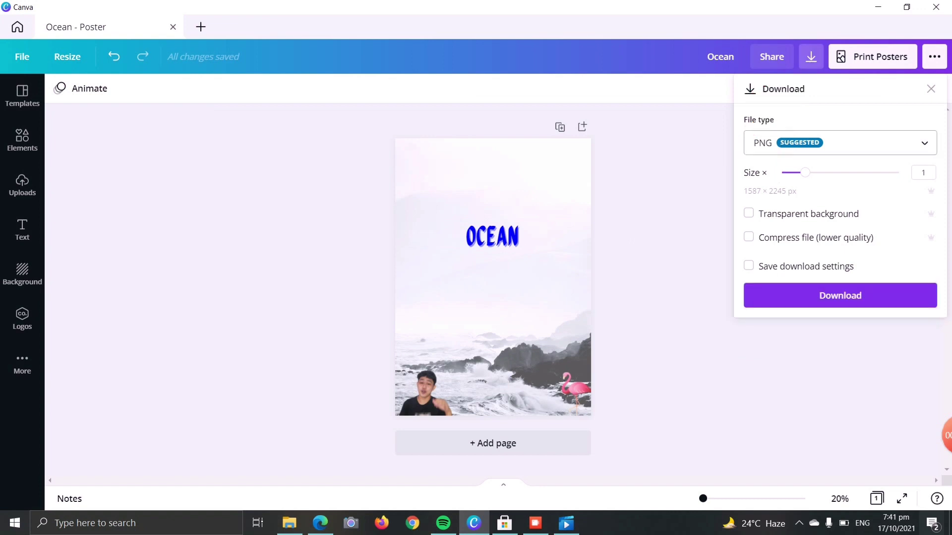
left_click(839, 143)
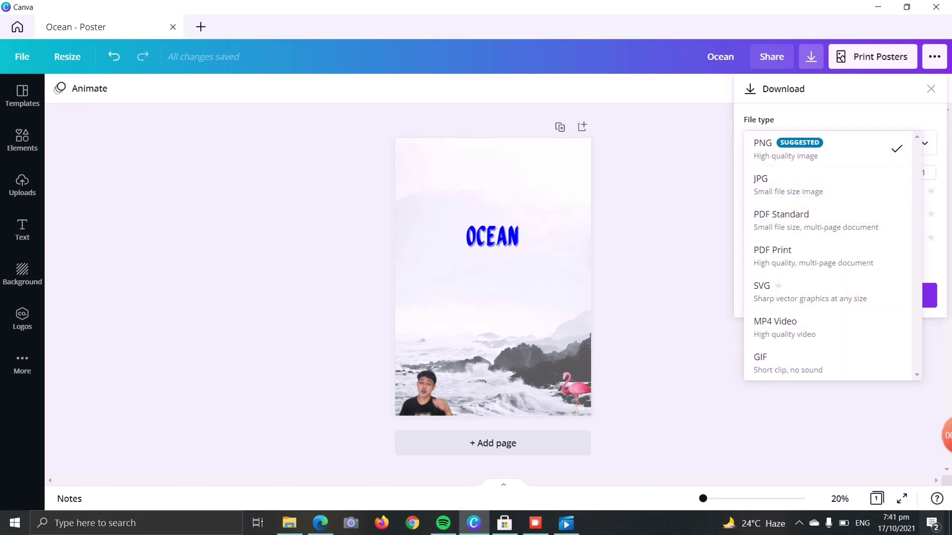
left_click(827, 149)
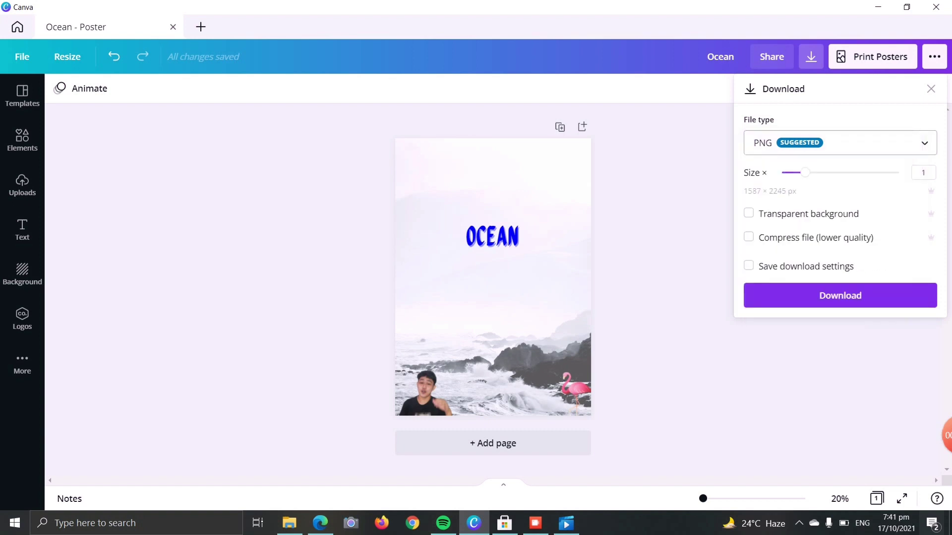
left_click(840, 296)
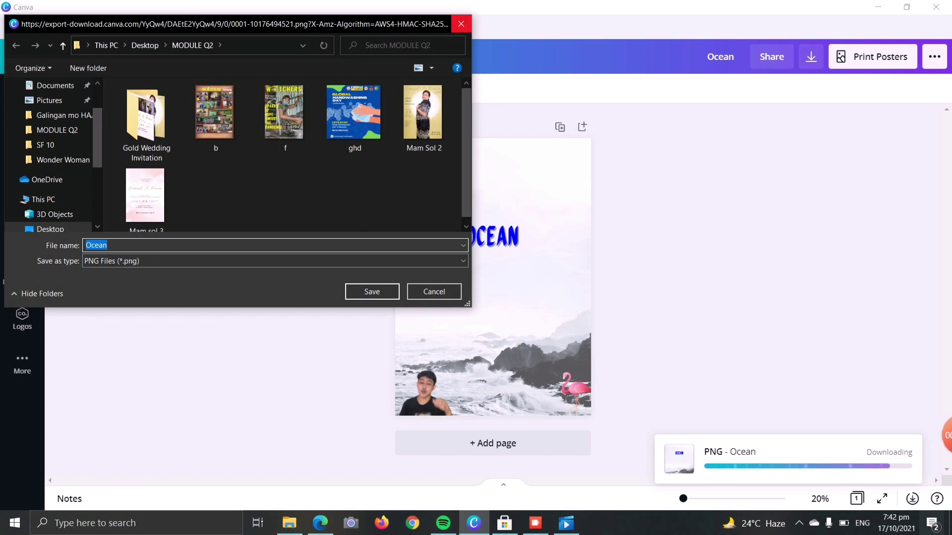
left_click(461, 24)
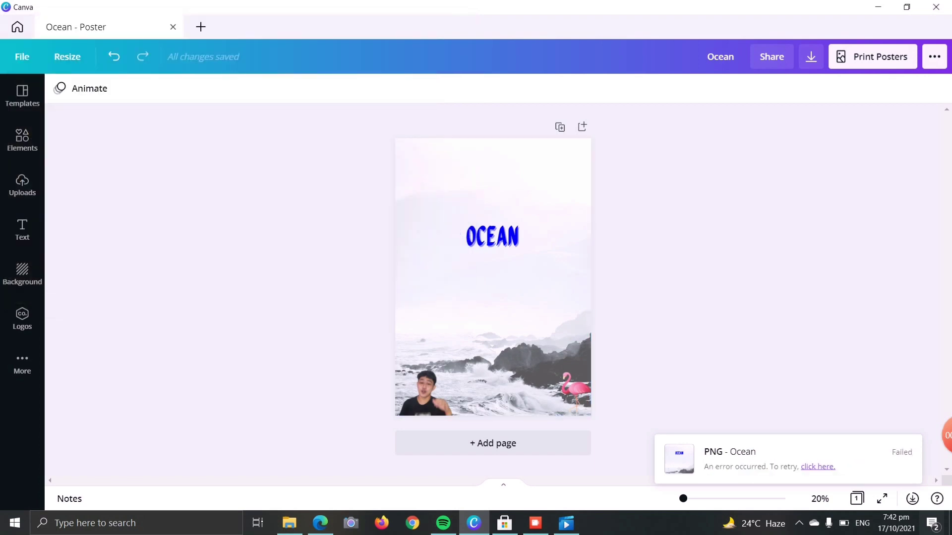